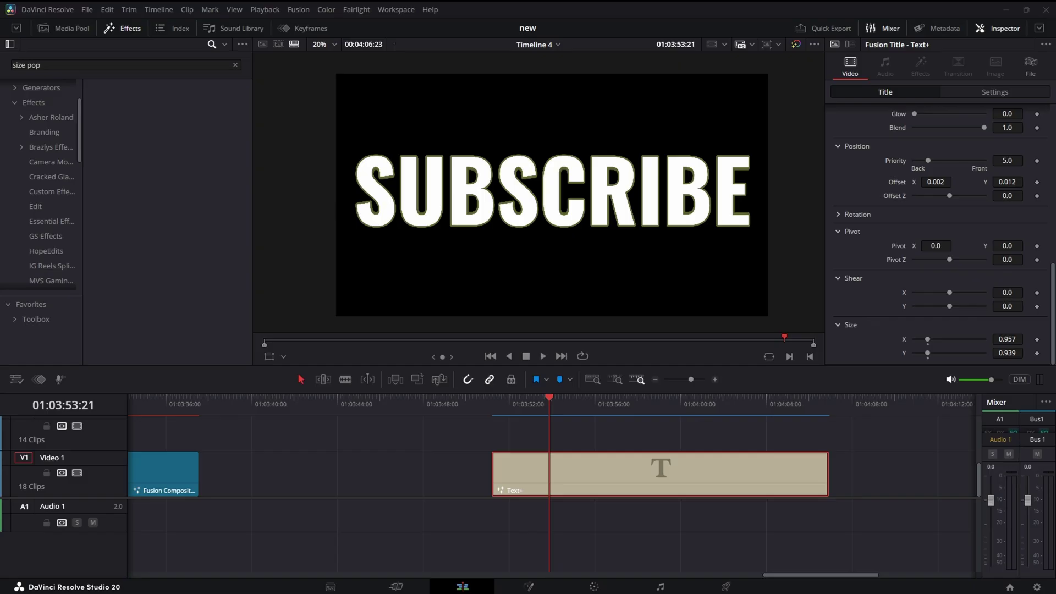
Step: In the Fusion page, insert a Transform node (Transform1) right after the Template node
click(529, 587)
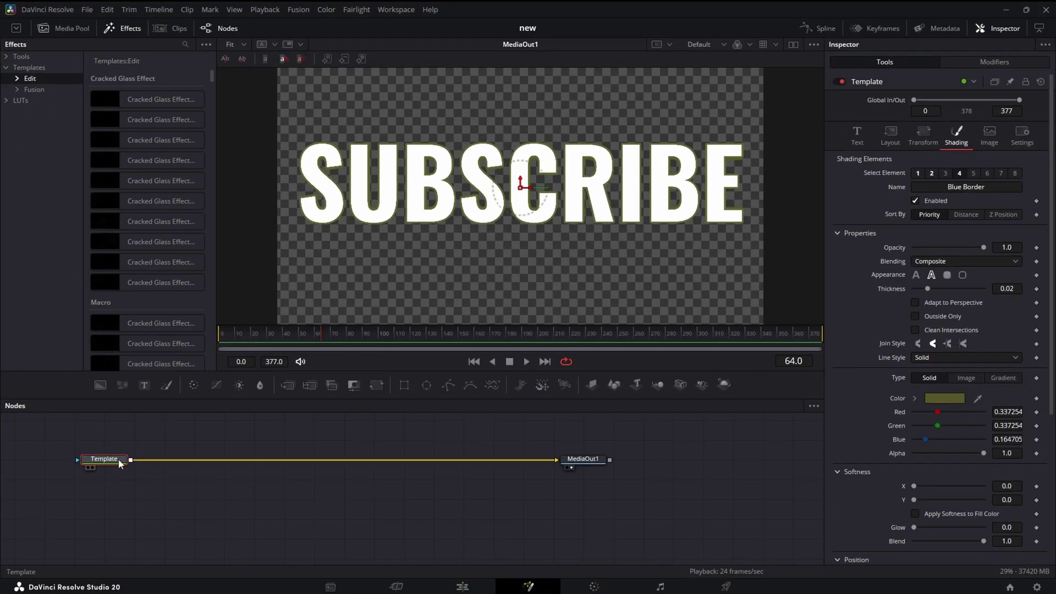
key(shift+space)
text(transform)
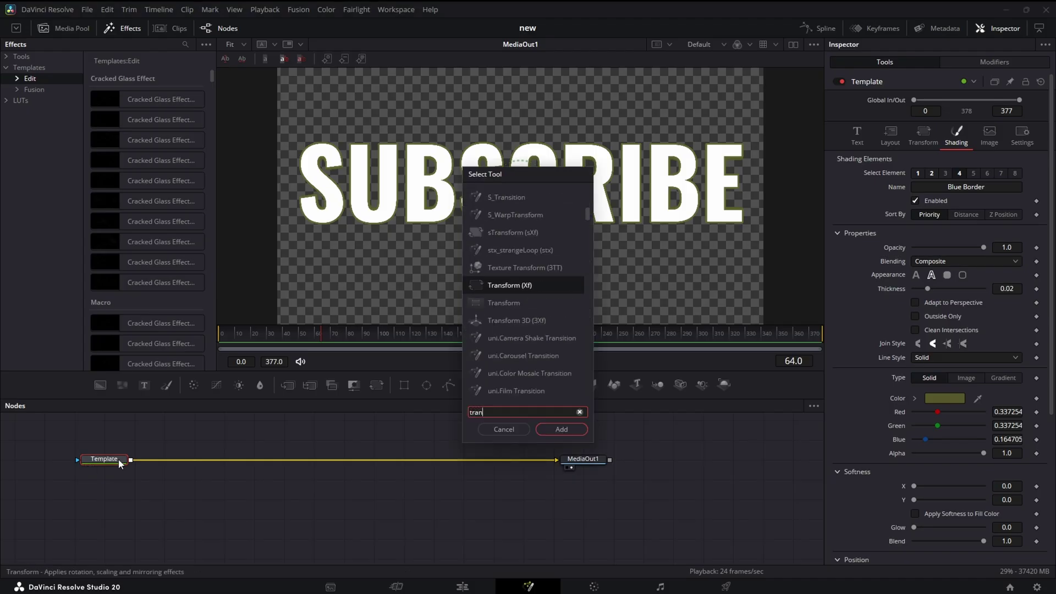
key(Return)
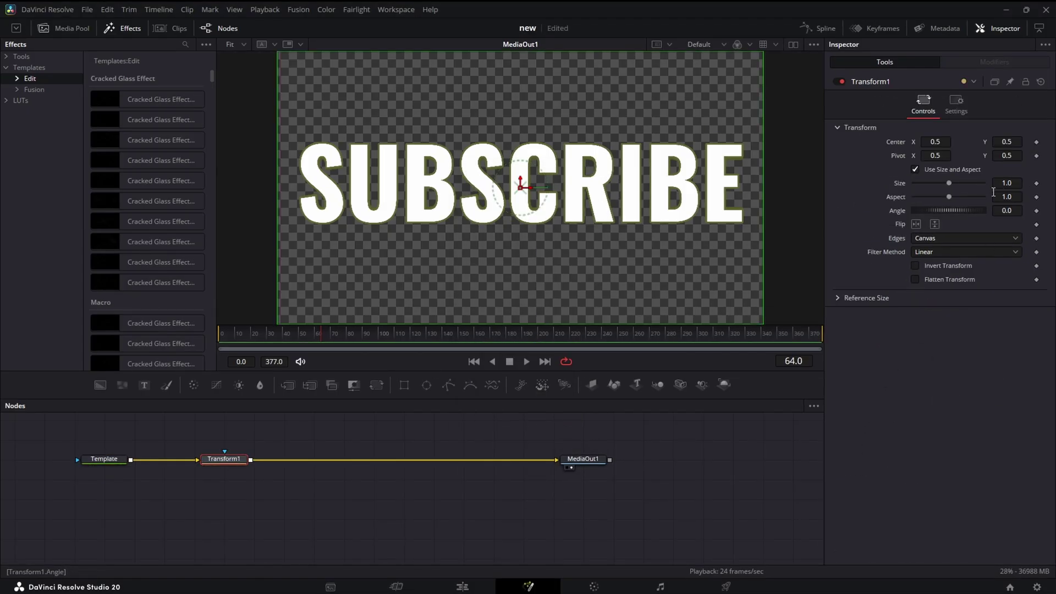
Step: Attach an Anim Curves modifier to Transform1's Size and show its settings
right_click(899, 182)
mouse_move(935, 225)
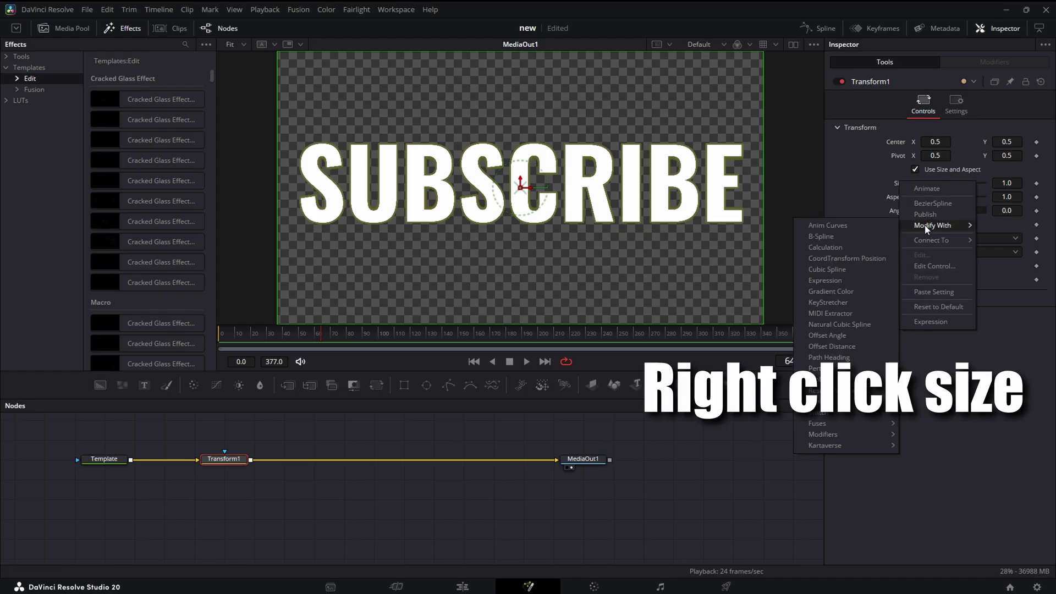
click(866, 225)
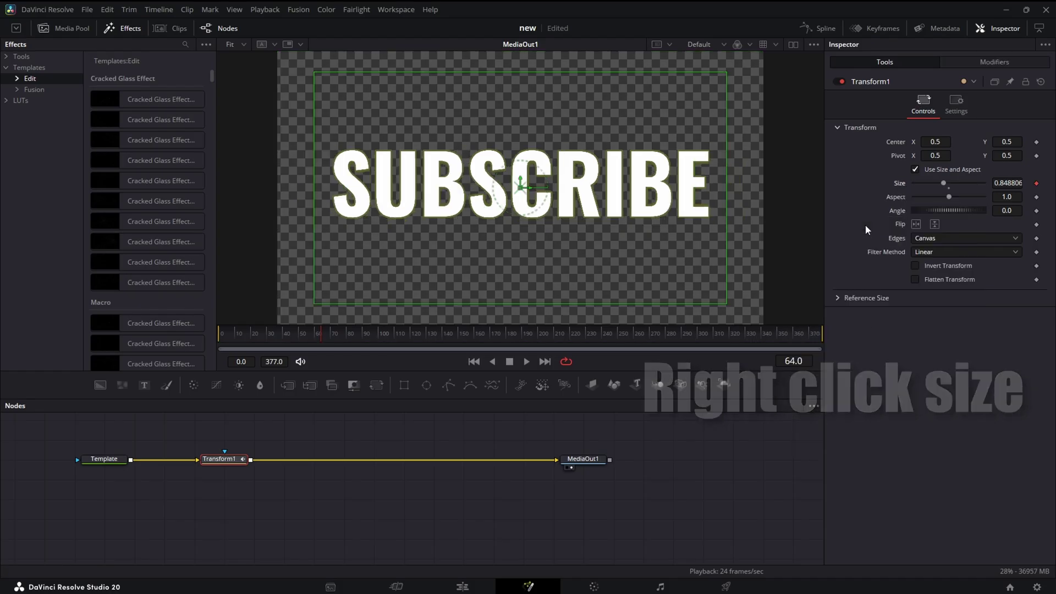
click(1011, 62)
Step: Set the Anim Curves Source to Duration, Curve to Custom, and Scale to 1
click(955, 142)
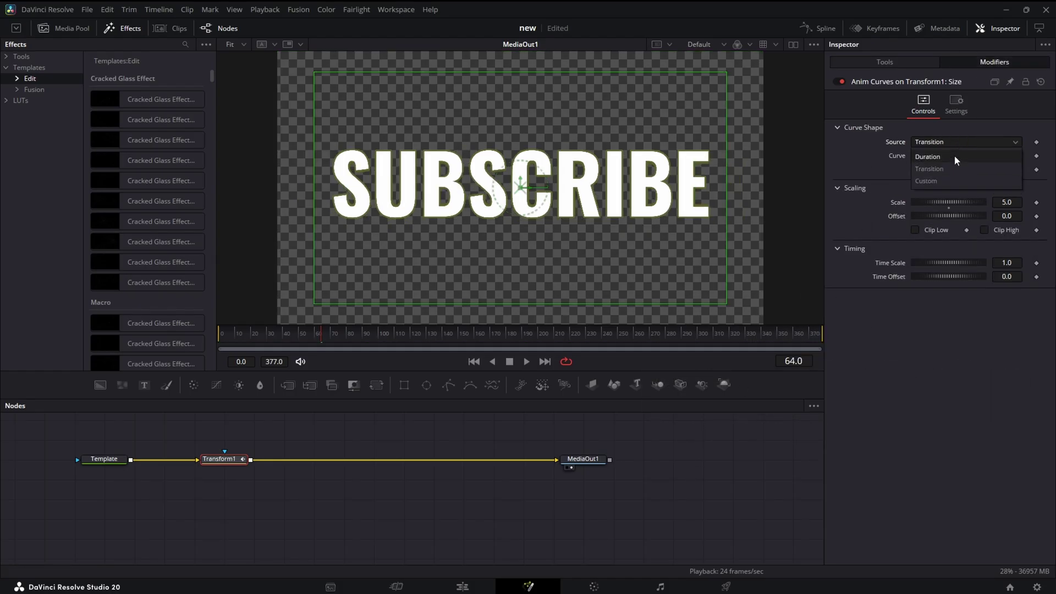
click(955, 156)
click(943, 154)
click(952, 196)
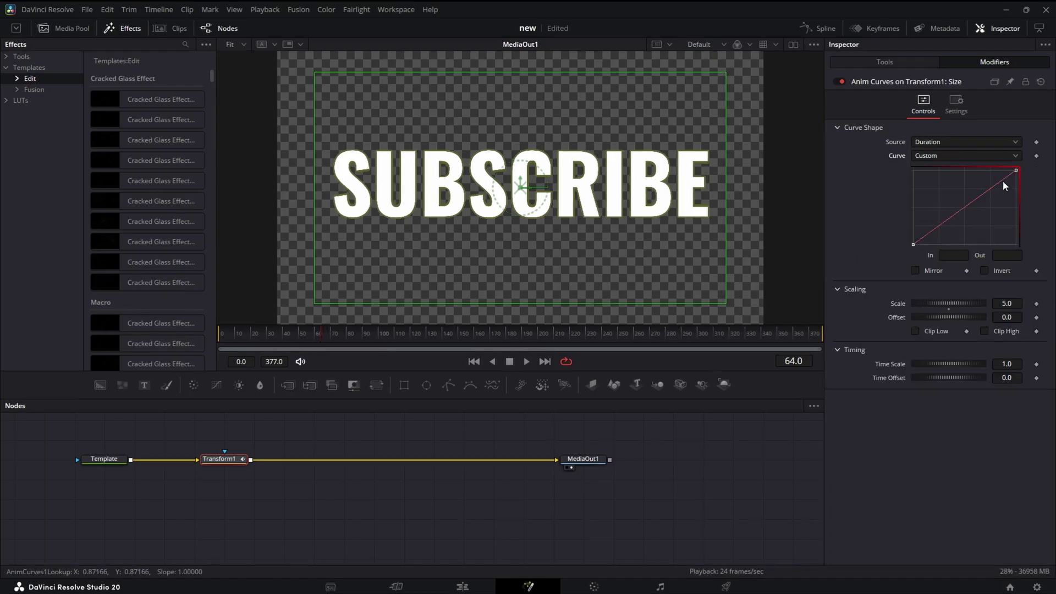
click(1017, 304)
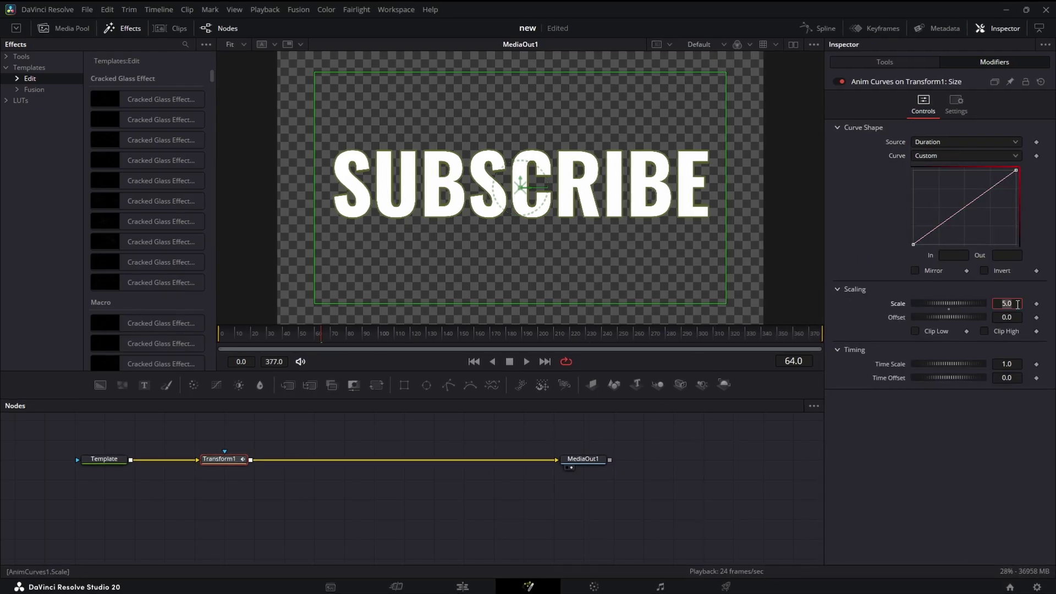
text(1)
key(Return)
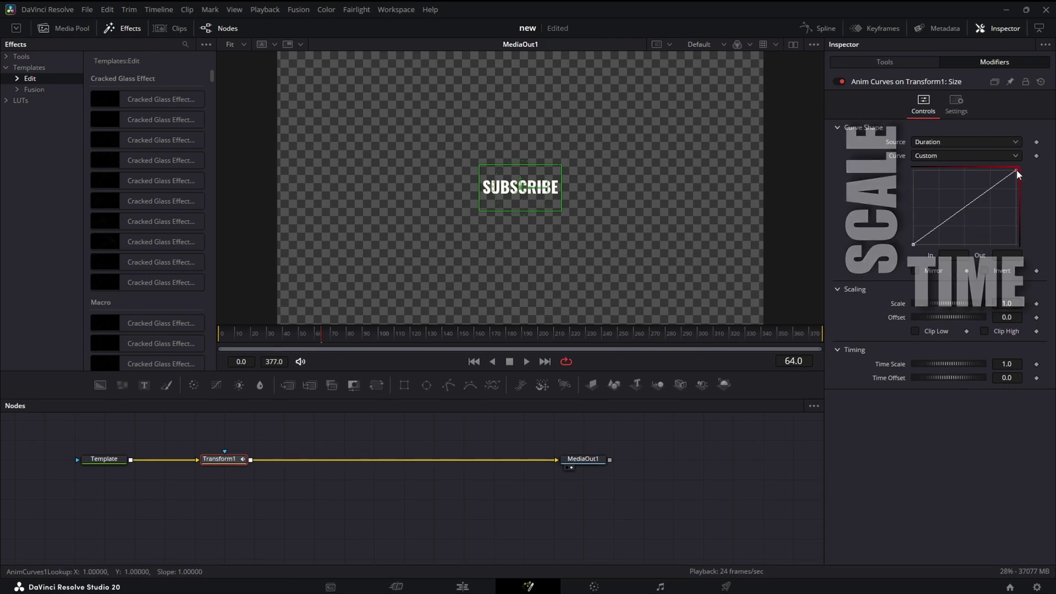
Step: Pull the curve's end point down-left and raise it to a point at In 0.064171, Out 0.725925
drag(1017, 88, 849, 173)
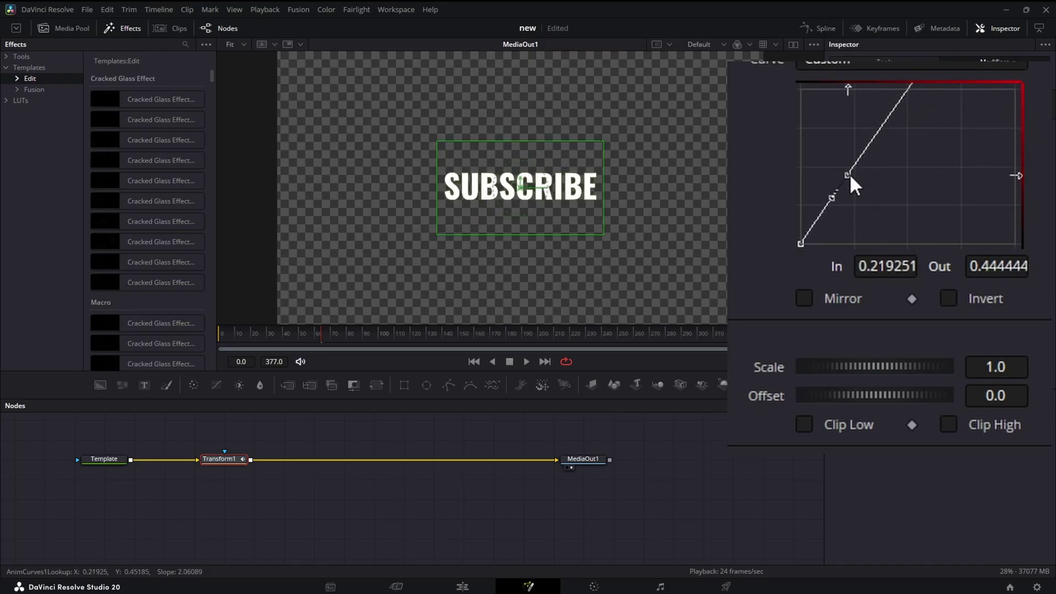
click(119, 32)
drag(29, 333, 52, 333)
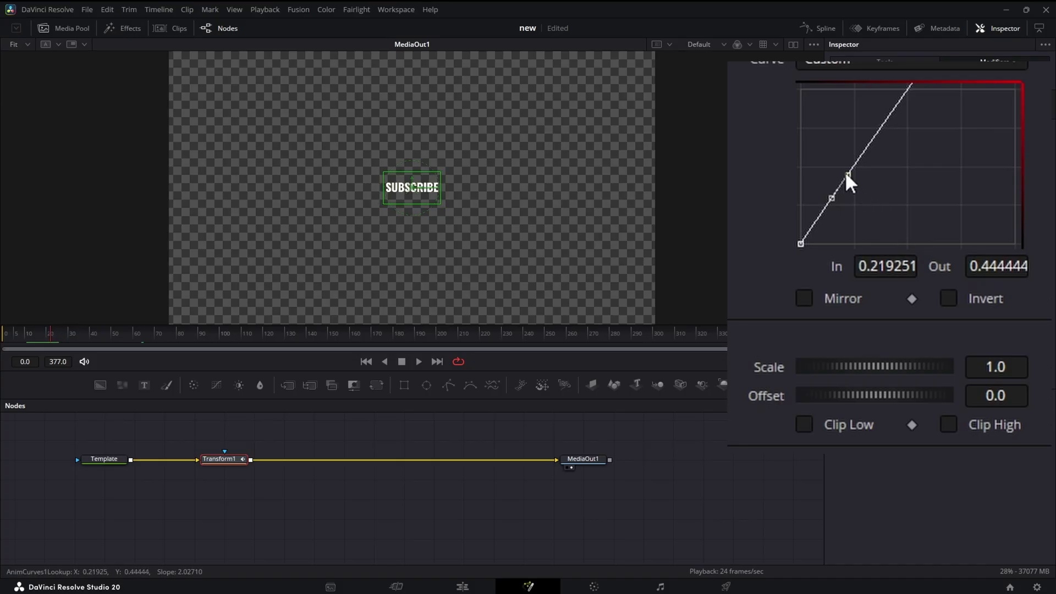
drag(848, 174, 815, 130)
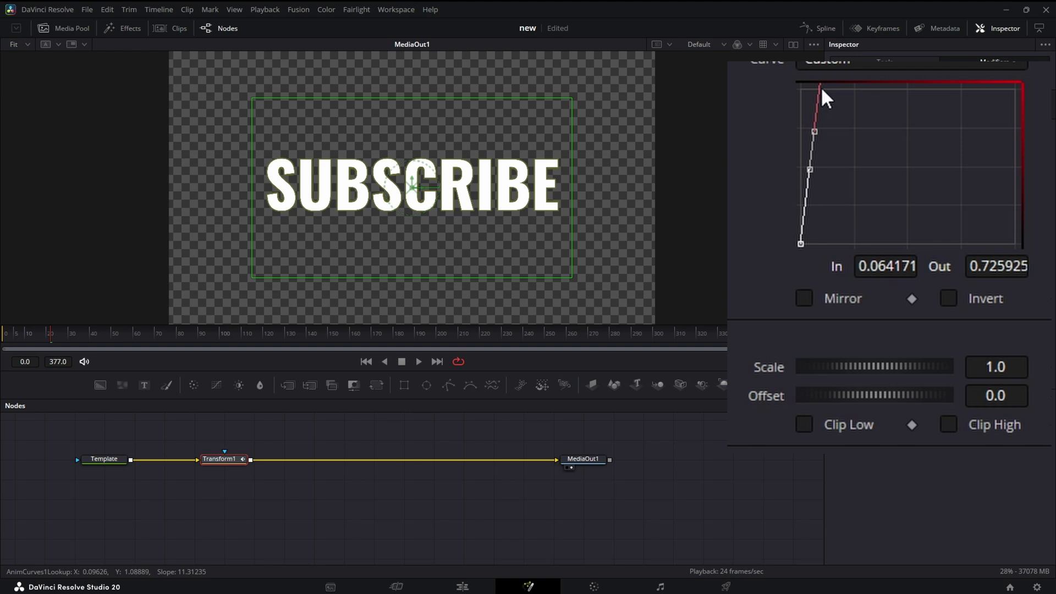
Step: Add a point on the curve's top and drag it so the size levels off at Out 0.733965
drag(821, 88, 972, 130)
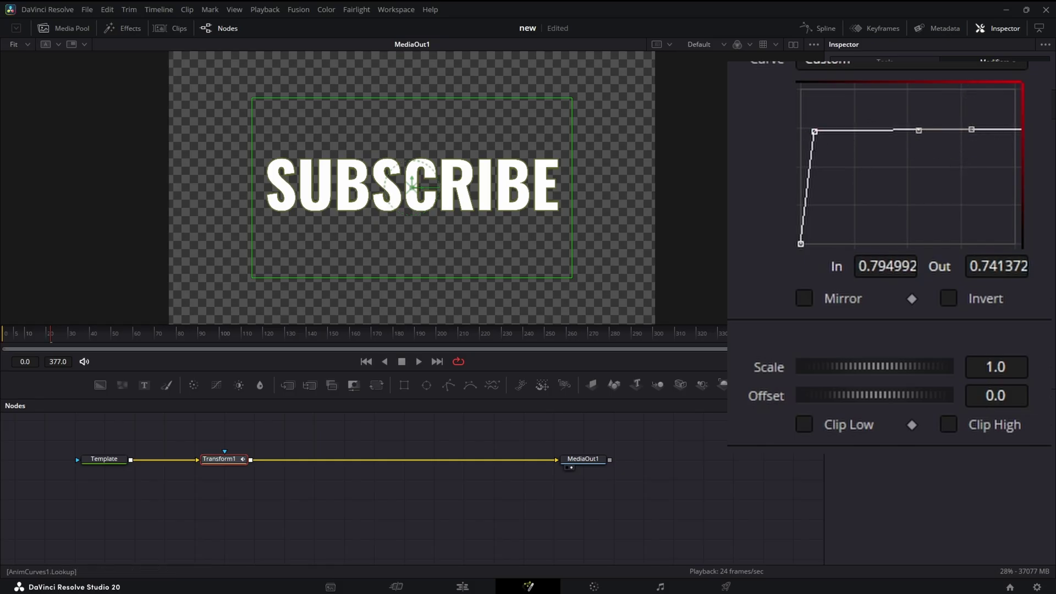
drag(70, 337, 568, 331)
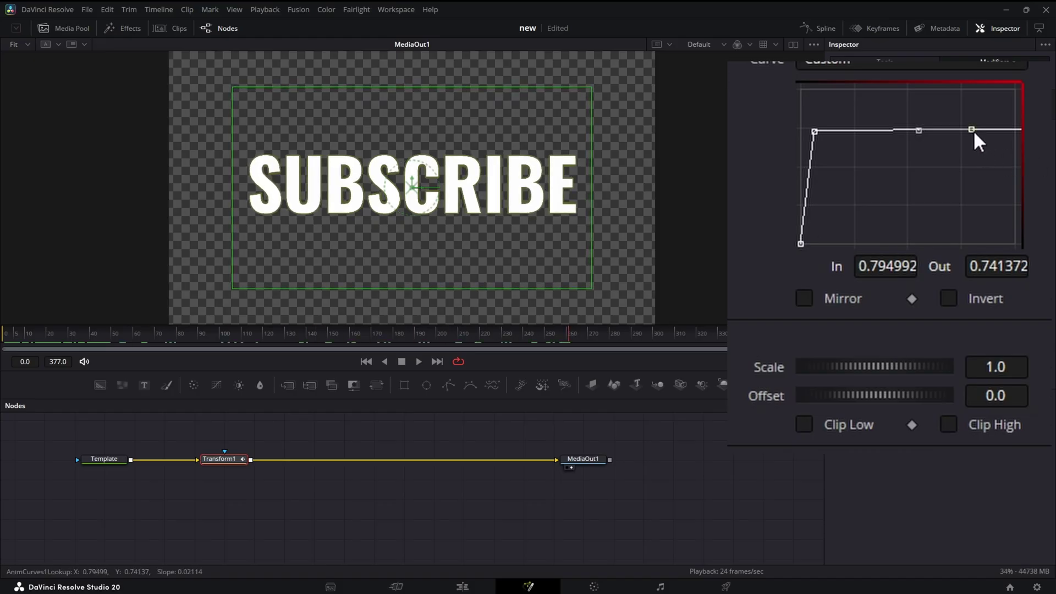
click(972, 129)
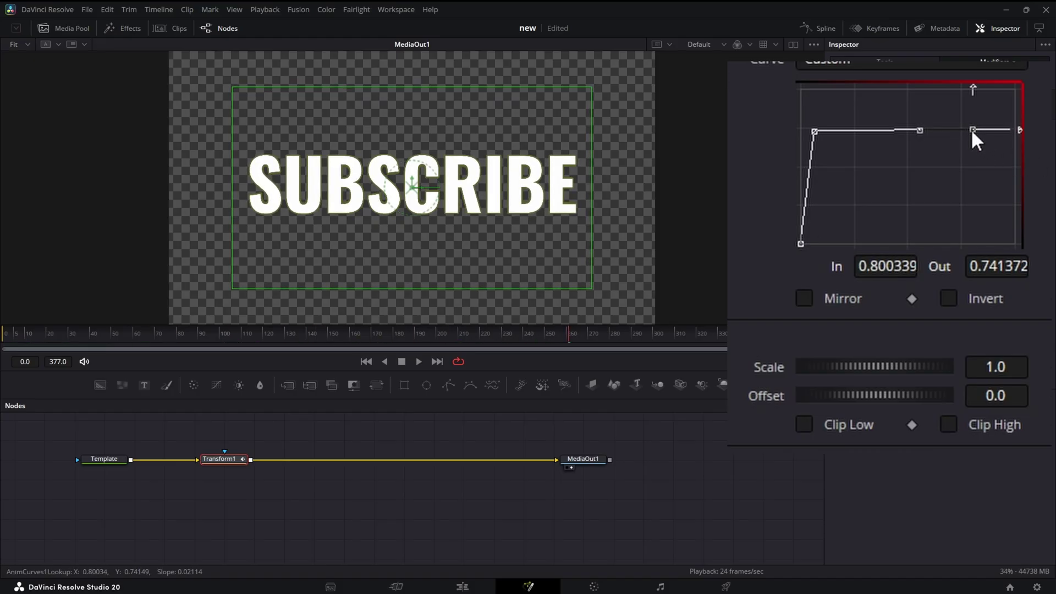
drag(972, 129, 800, 110)
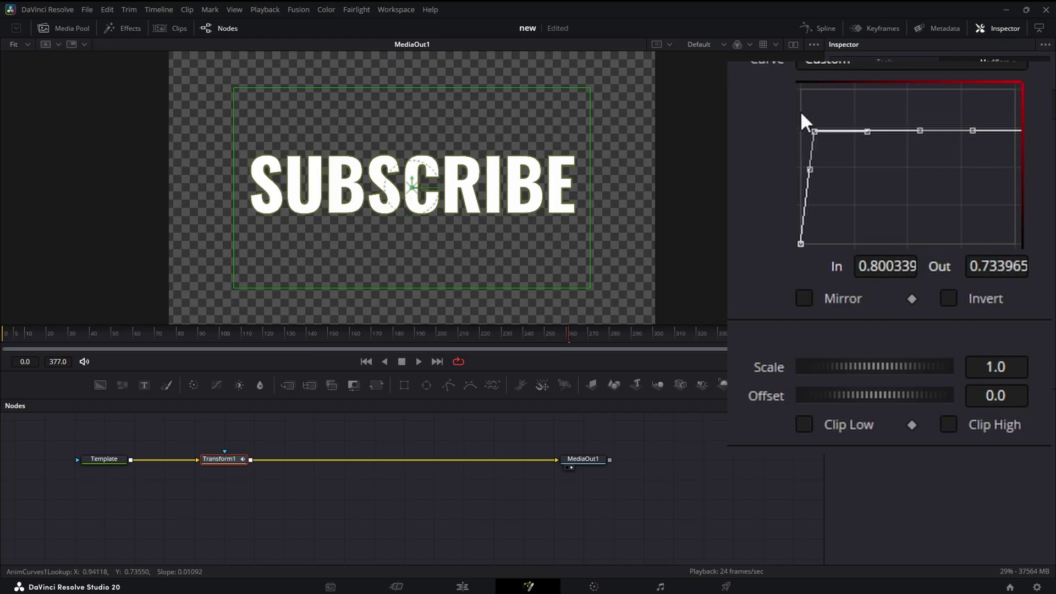
Step: Return to the first frame and play the SUBSCRIBE pop-in to preview it
click(8, 335)
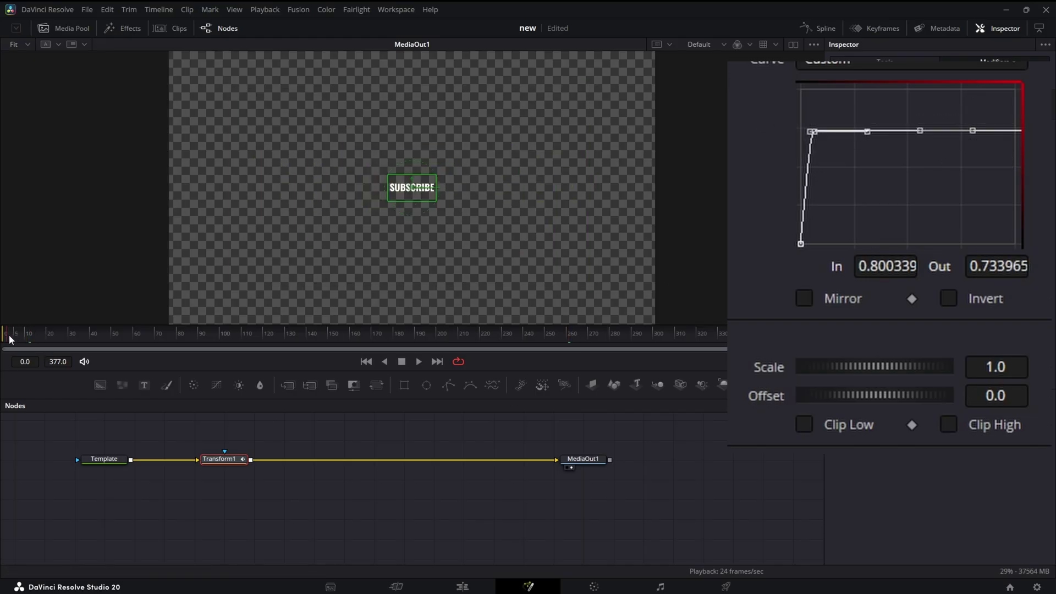
drag(7, 338, 231, 340)
click(358, 360)
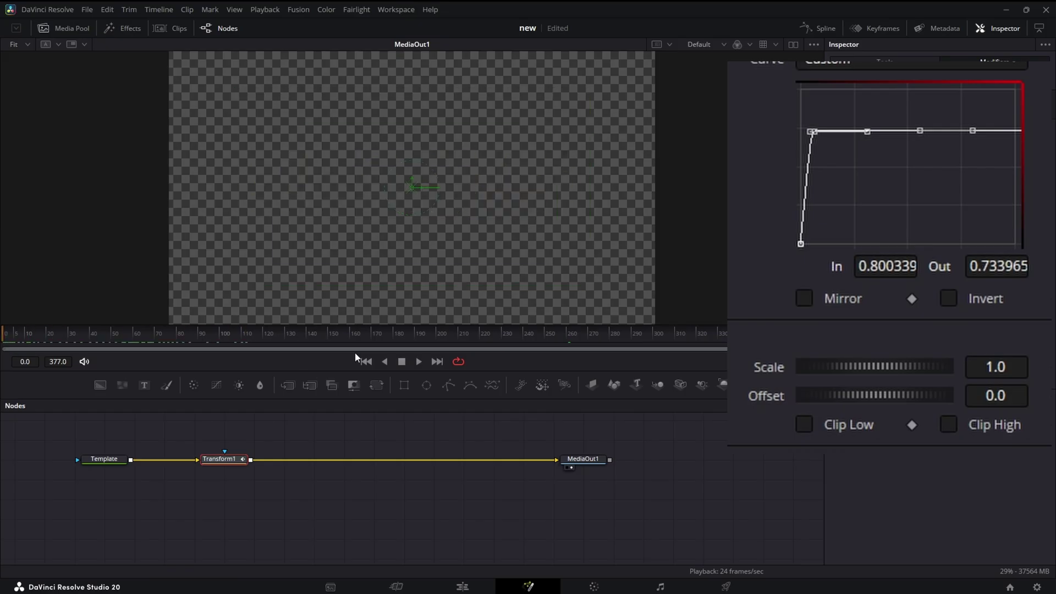
click(419, 361)
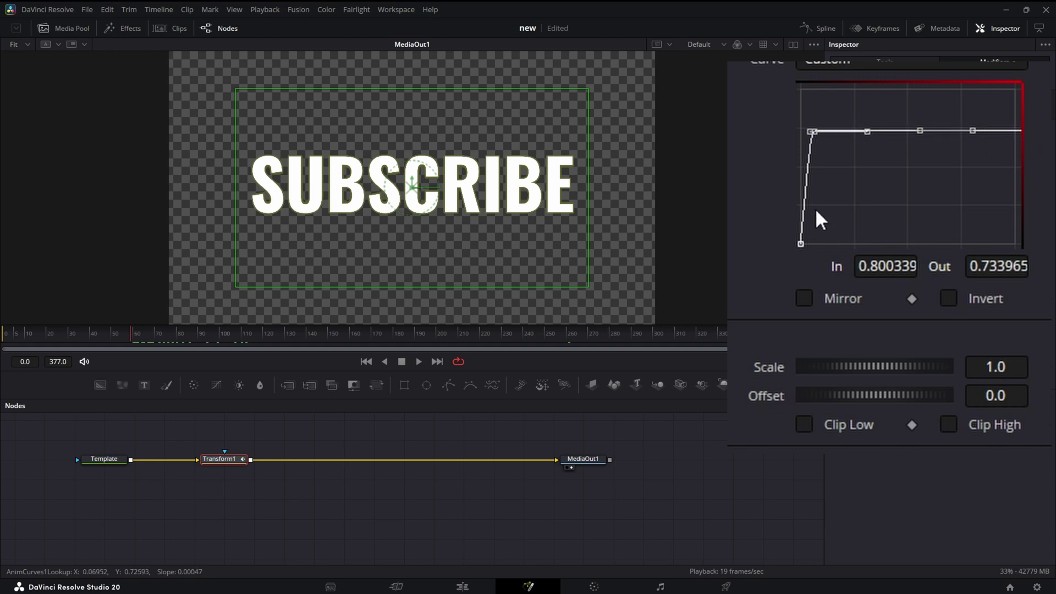
Step: Enable Mirror on the size curve and nudge its start point to In 0.010695, Out 0.007407
click(804, 299)
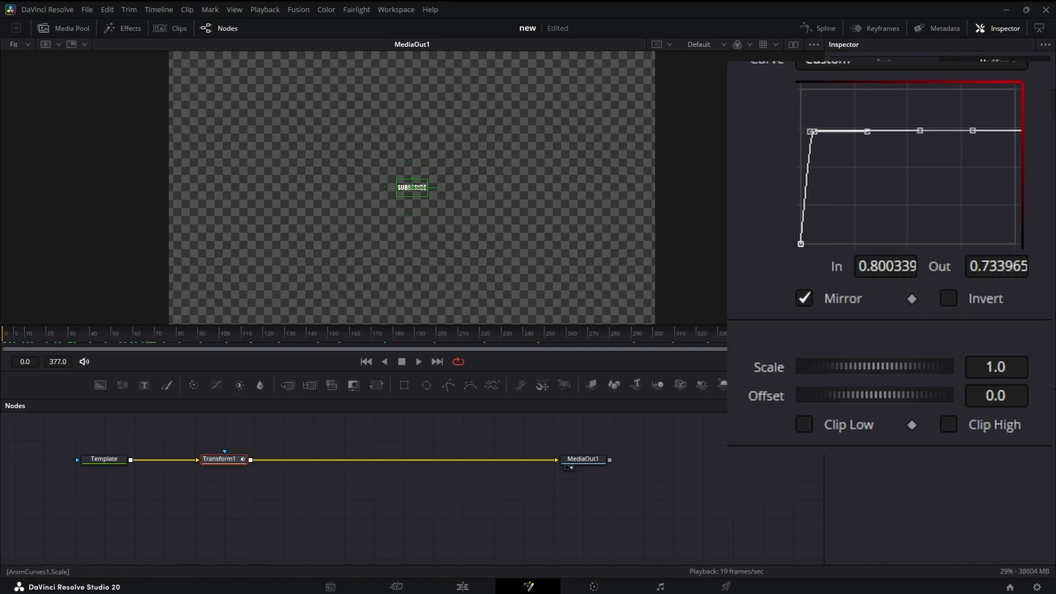
click(800, 244)
drag(800, 247, 803, 246)
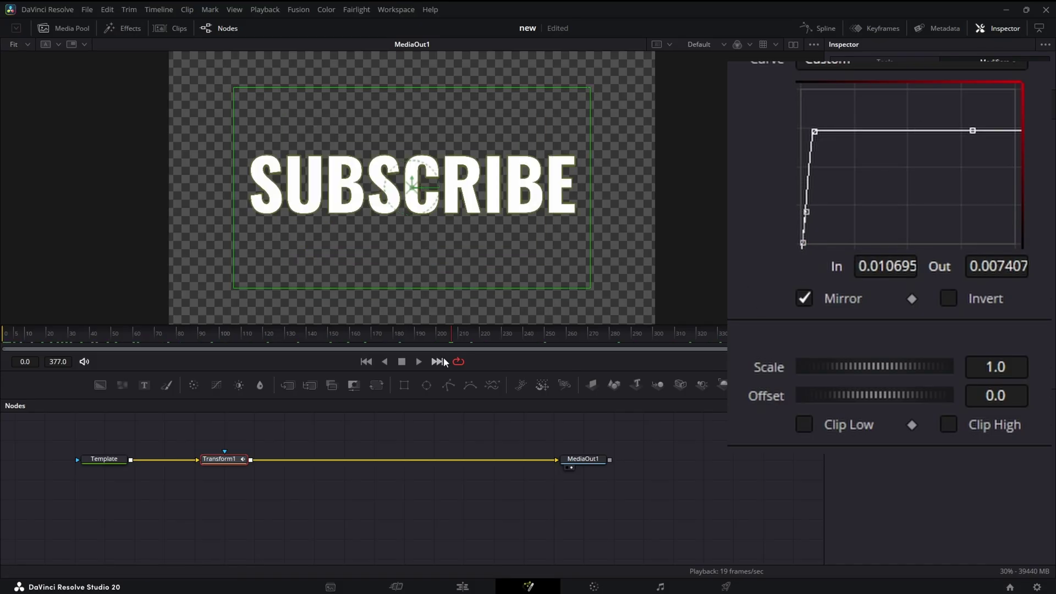
mouse_move(82, 332)
mouse_down()
mouse_move(12, 334)
mouse_move(65, 334)
mouse_up()
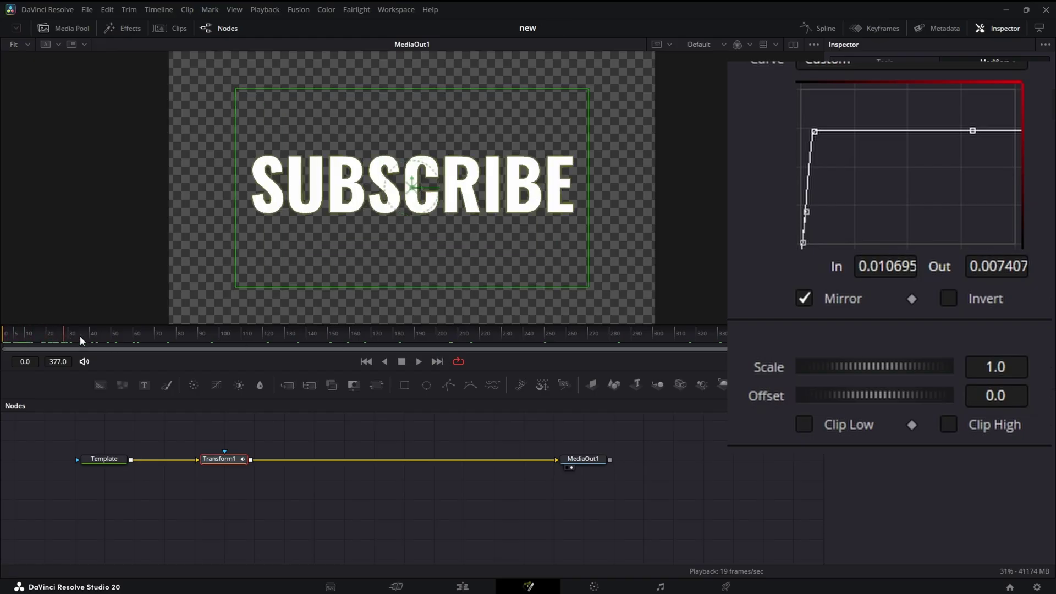
Step: Step a few frames around the pop and add a point on the curve's flat part
drag(74, 335, 54, 339)
drag(58, 340, 69, 341)
click(837, 131)
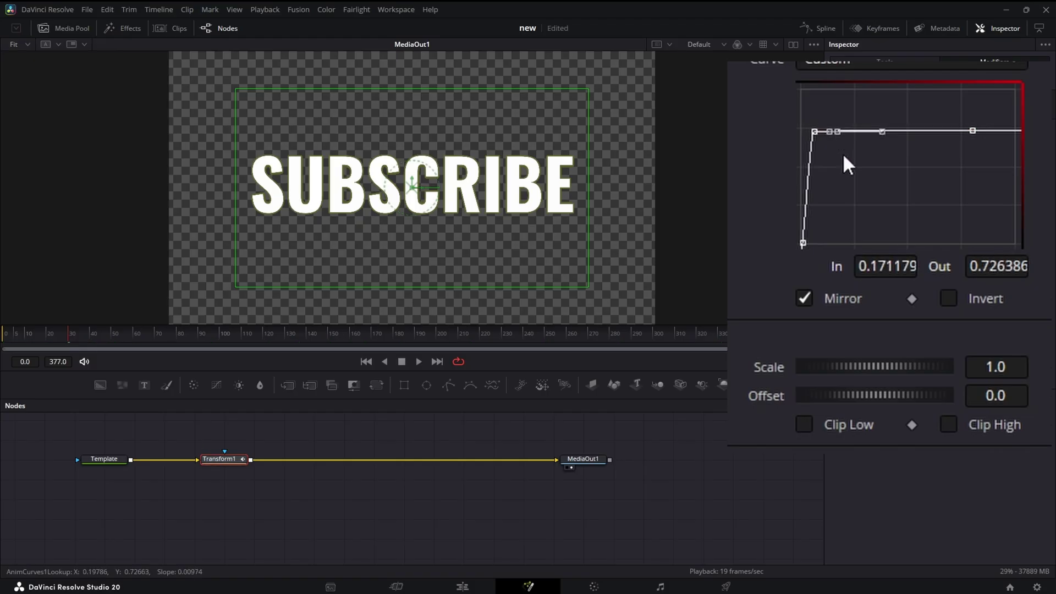
click(790, 120)
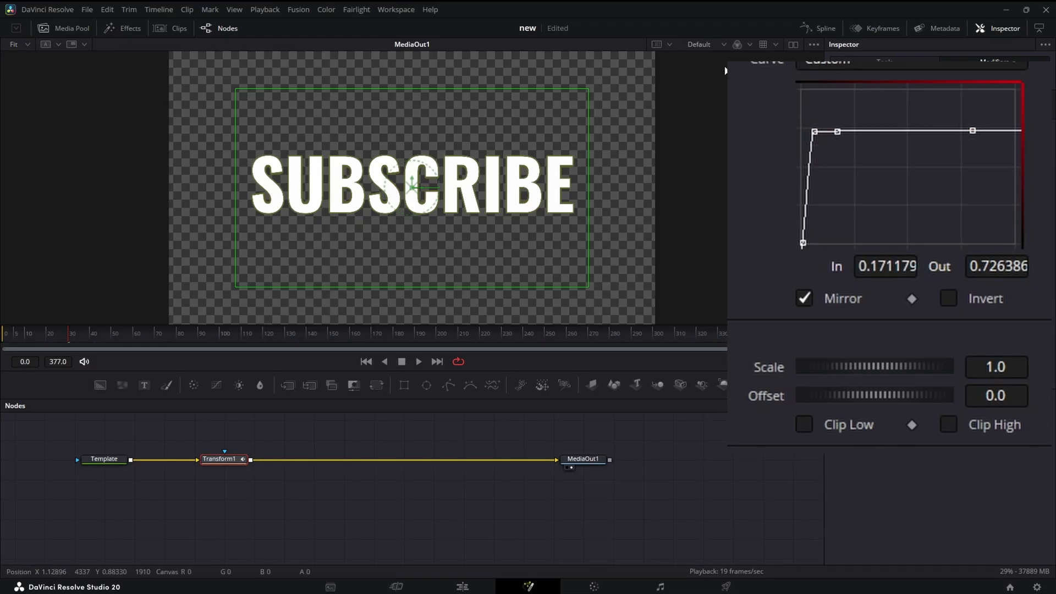
Step: Select the curve's first point and drag its tangent right and down to create an overshoot
click(814, 29)
click(814, 30)
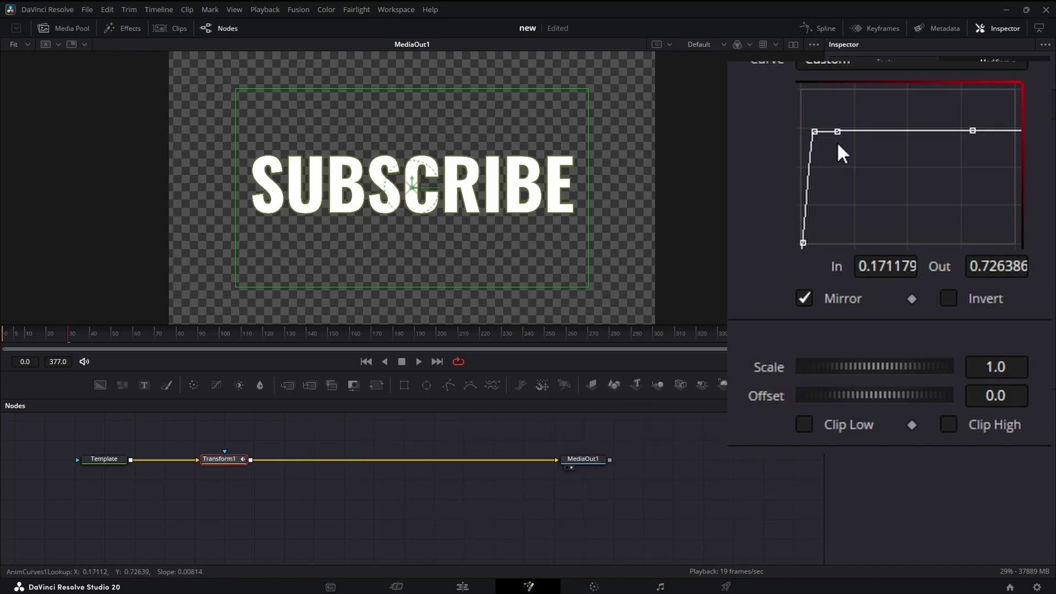
click(837, 132)
click(845, 171)
drag(801, 113, 798, 113)
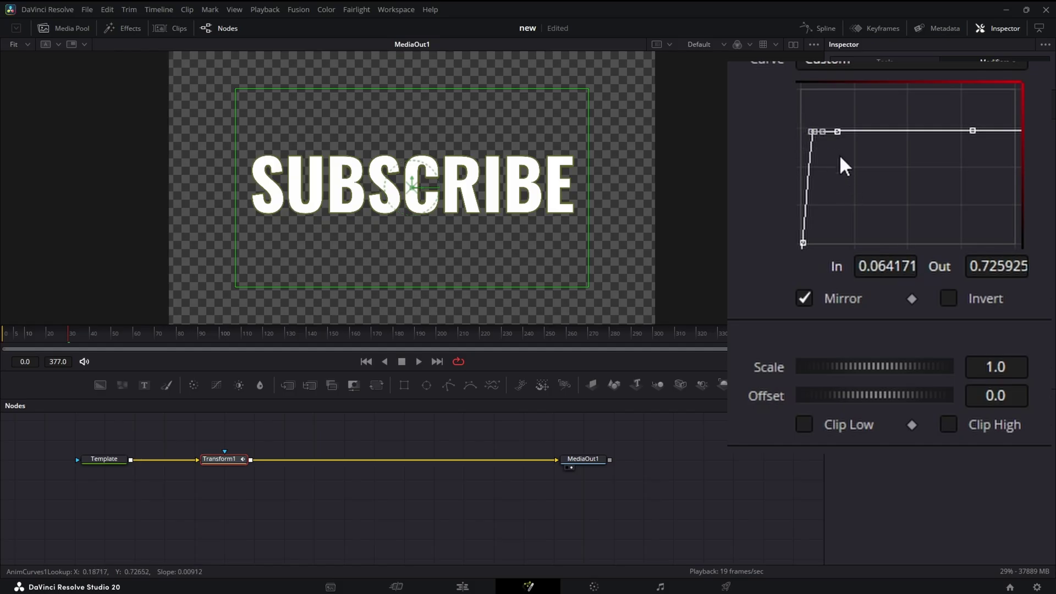
mouse_move(823, 131)
mouse_down()
mouse_move(834, 140)
mouse_move(800, 118)
mouse_move(832, 144)
mouse_up()
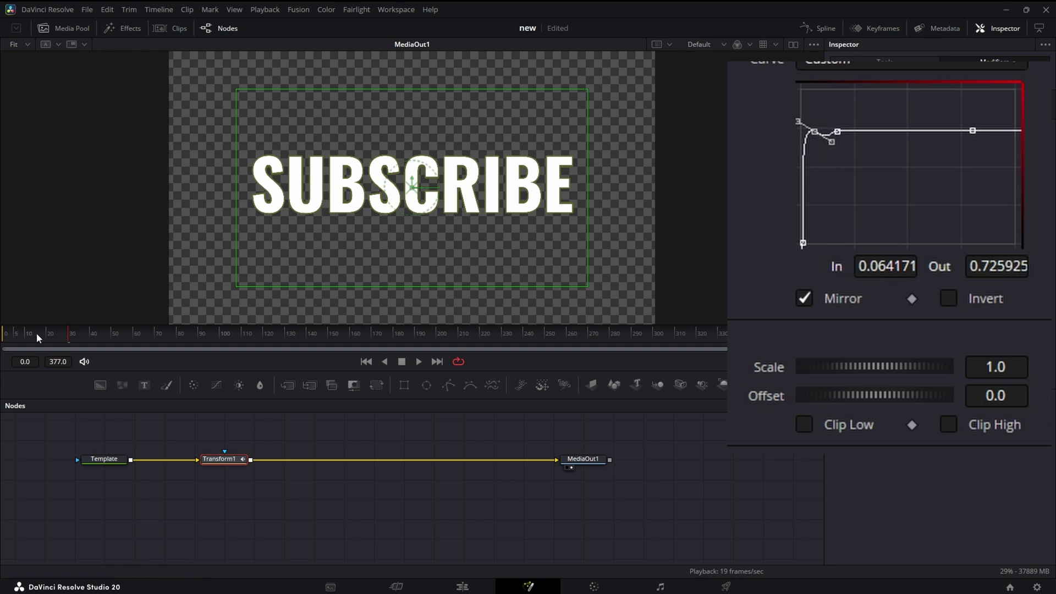
Step: Preview the animation from frame 0, then nudge the added curve point slightly left
click(3, 338)
key(space)
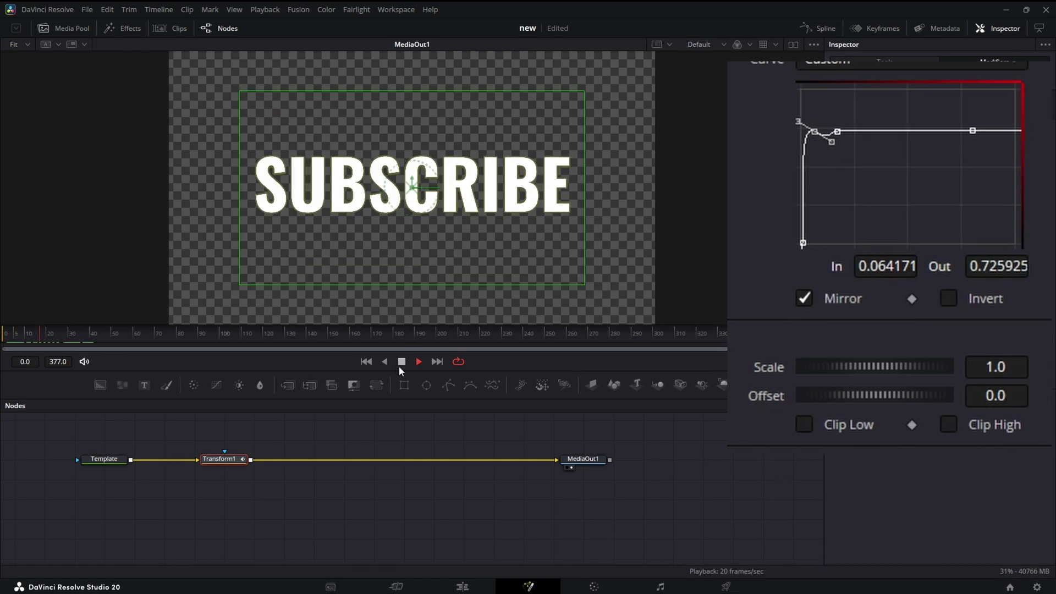
click(401, 361)
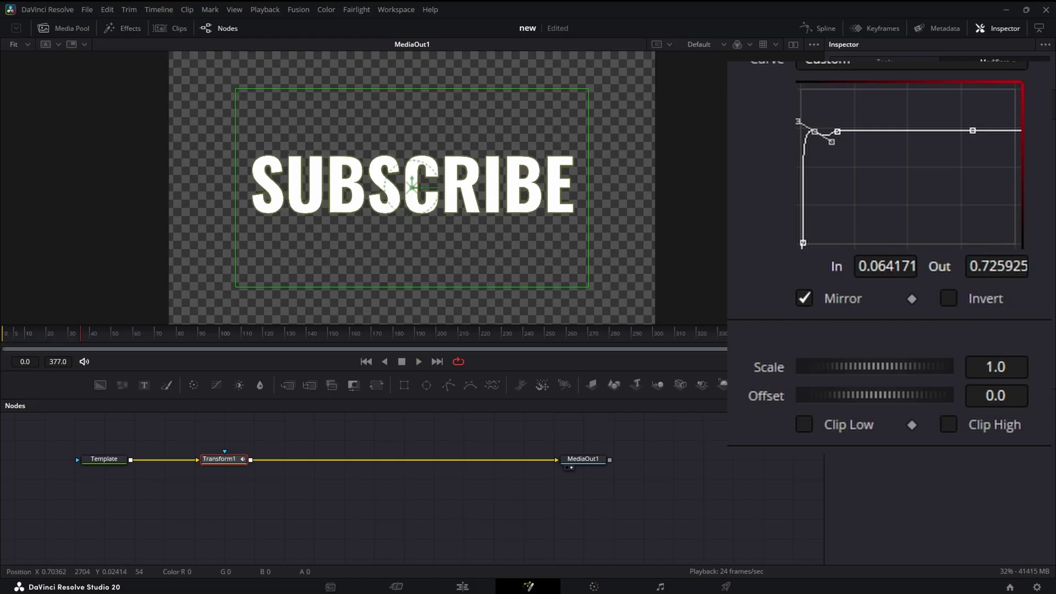
click(862, 173)
drag(836, 131, 830, 130)
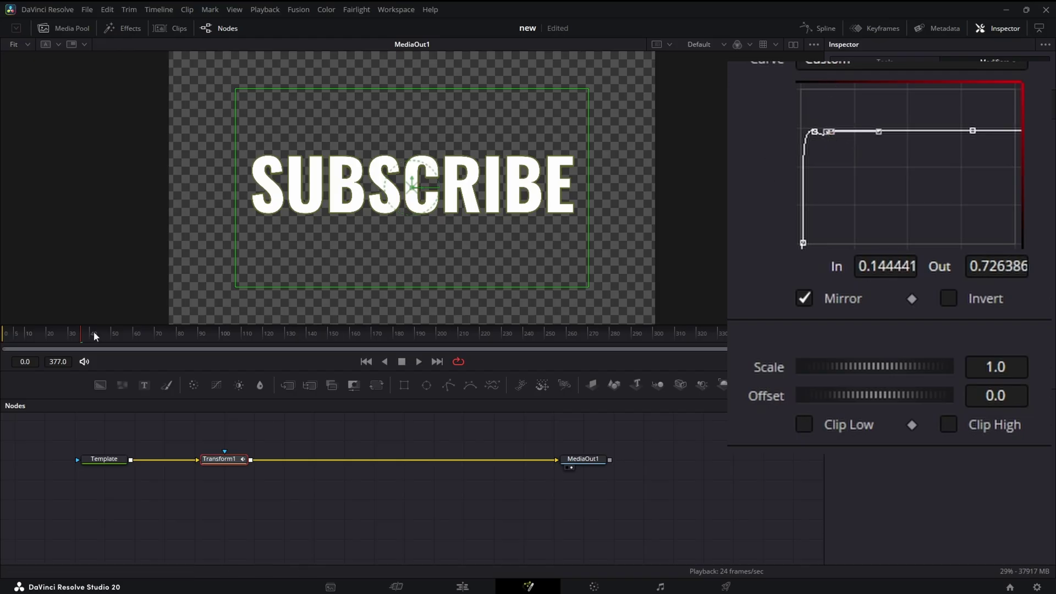
drag(75, 334, 418, 339)
click(418, 362)
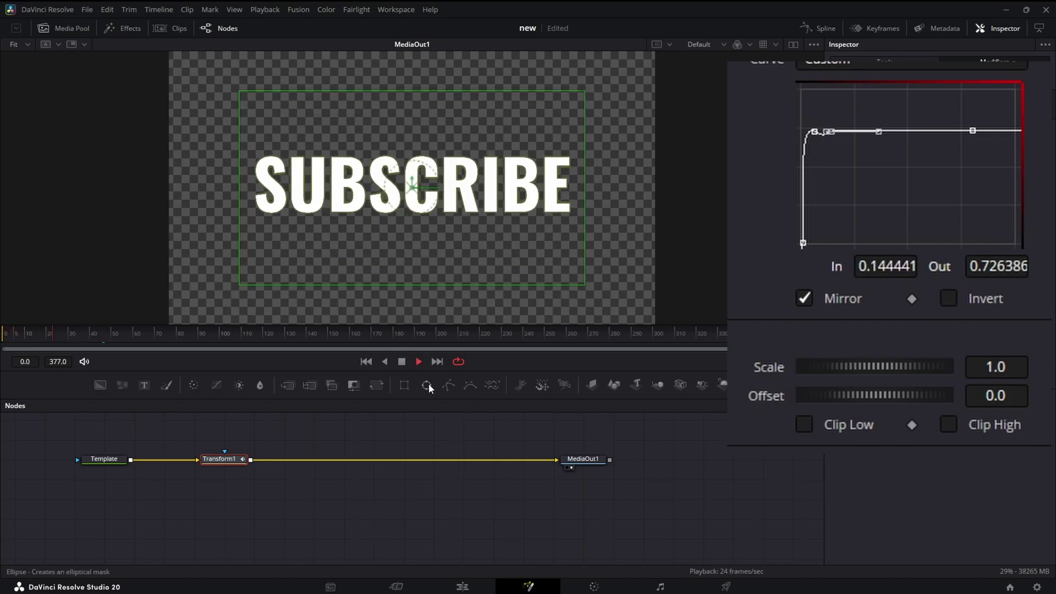
click(402, 361)
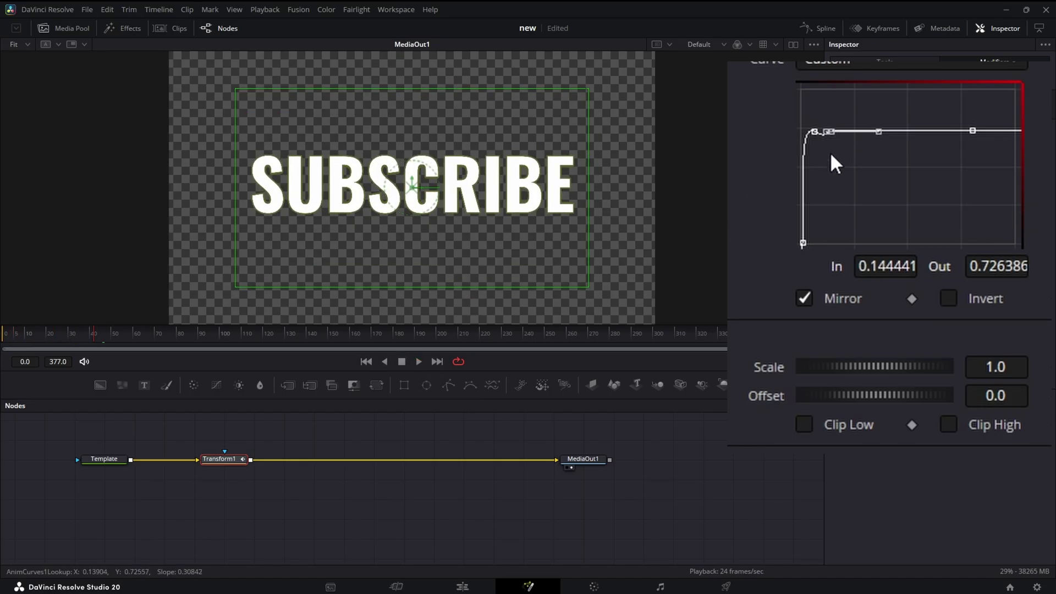
Step: Delete the extra curve point and adjust the left point's tangent to reshape the post-peak dip
key(Delete)
drag(806, 126, 796, 100)
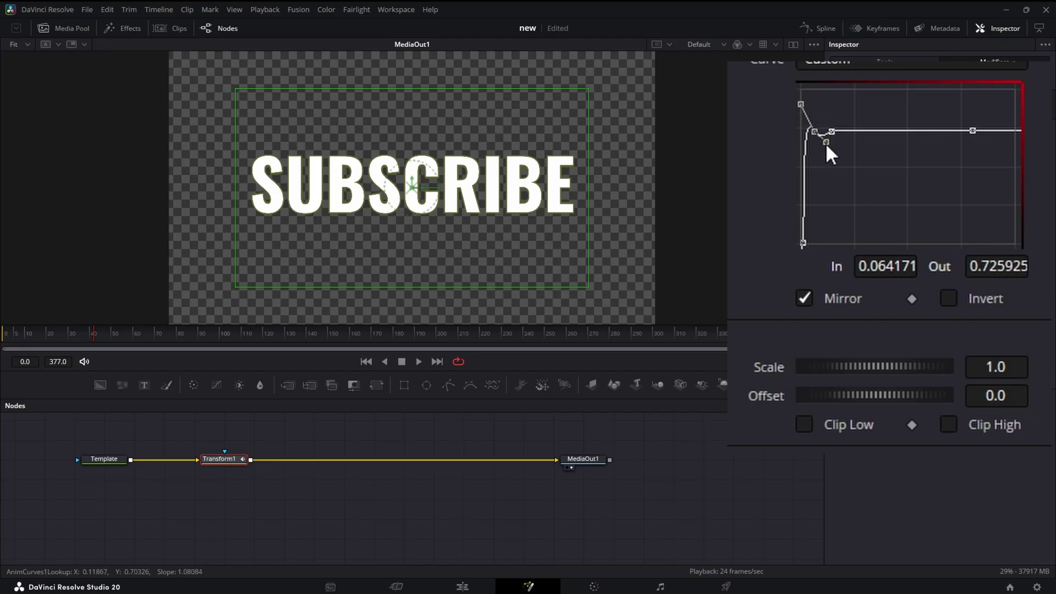
drag(826, 143, 822, 144)
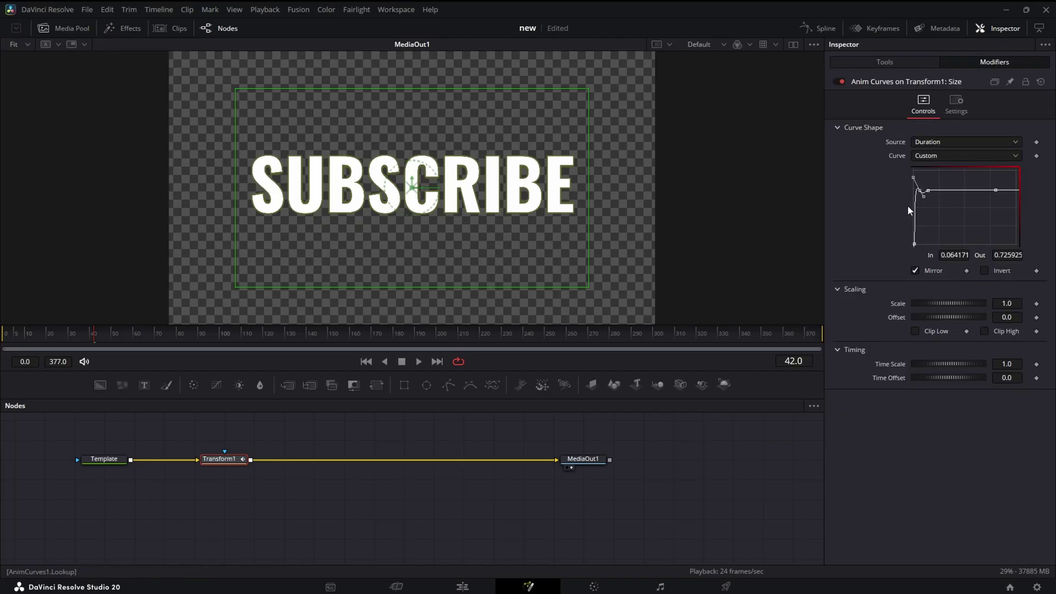
Step: Replay from frame 1 and near the end to check the entry and exit pops
click(2, 348)
click(419, 361)
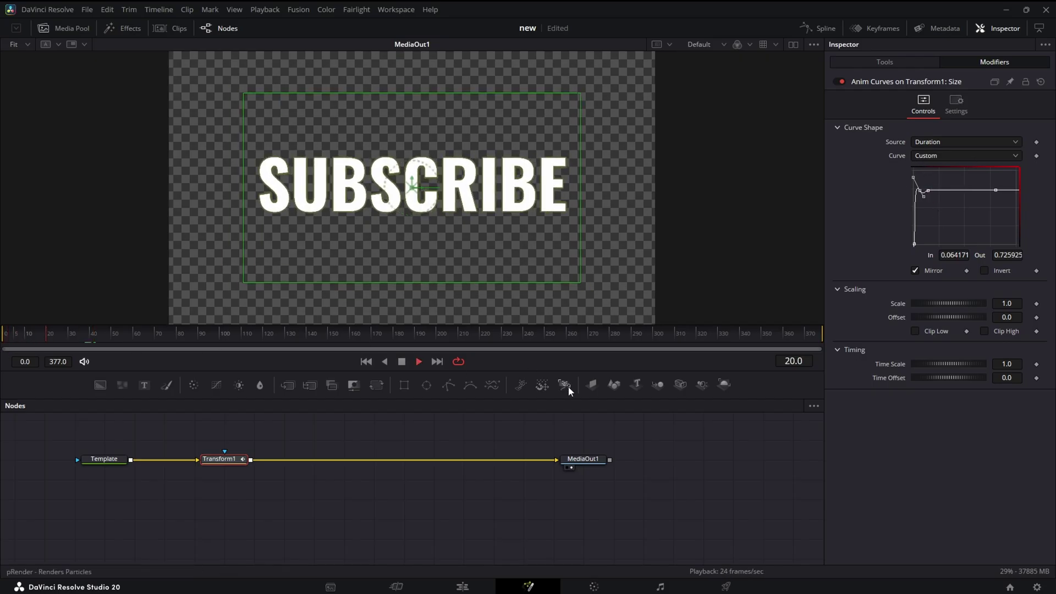
click(401, 361)
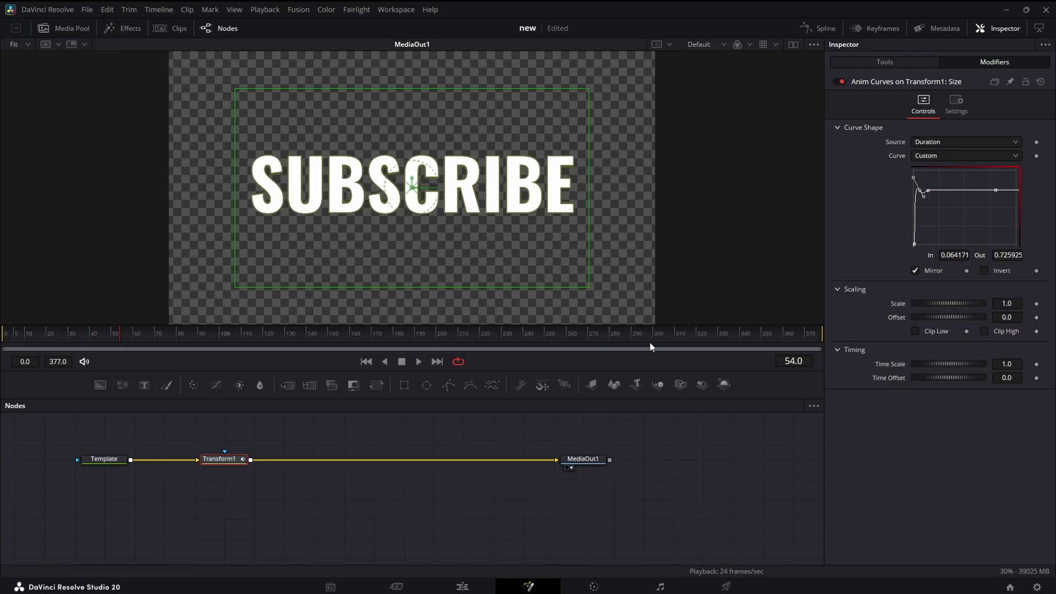
click(745, 334)
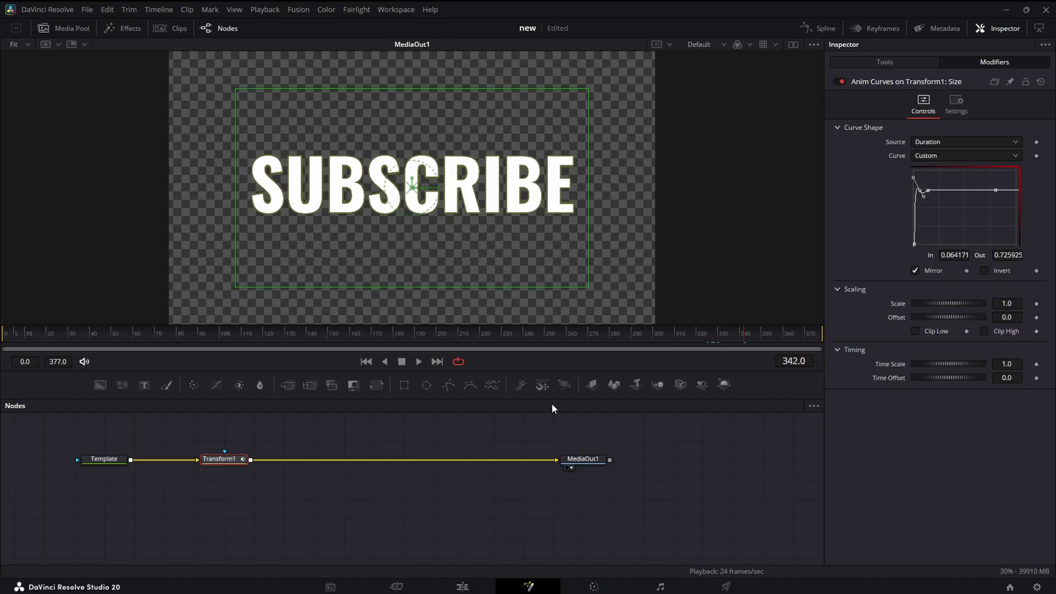
click(421, 361)
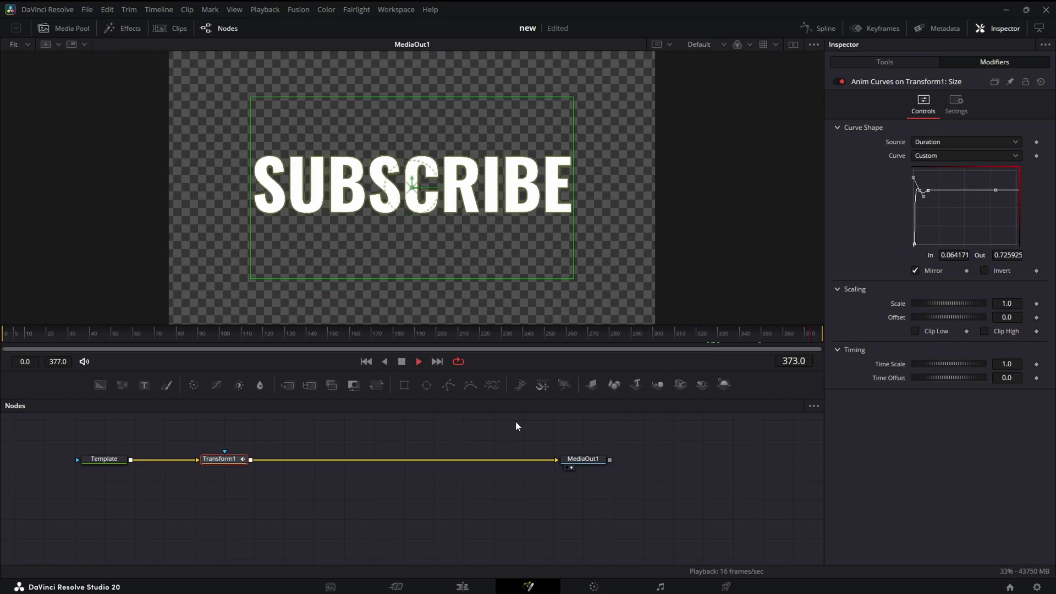
click(402, 362)
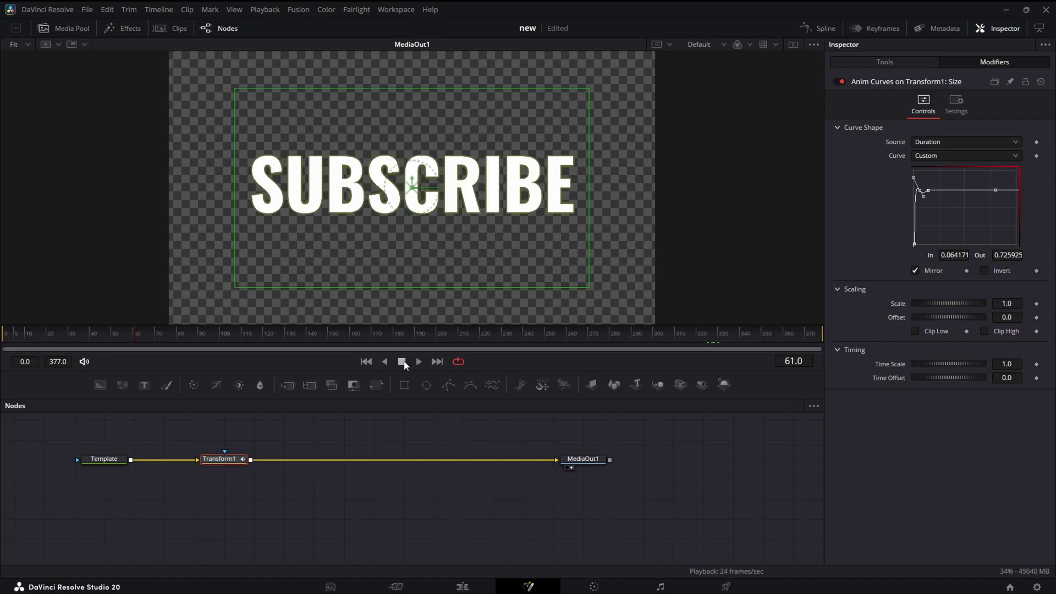
Step: Save the project with Ctrl+S and return to the Edit page timeline
key(ctrl+s)
click(478, 588)
key(space)
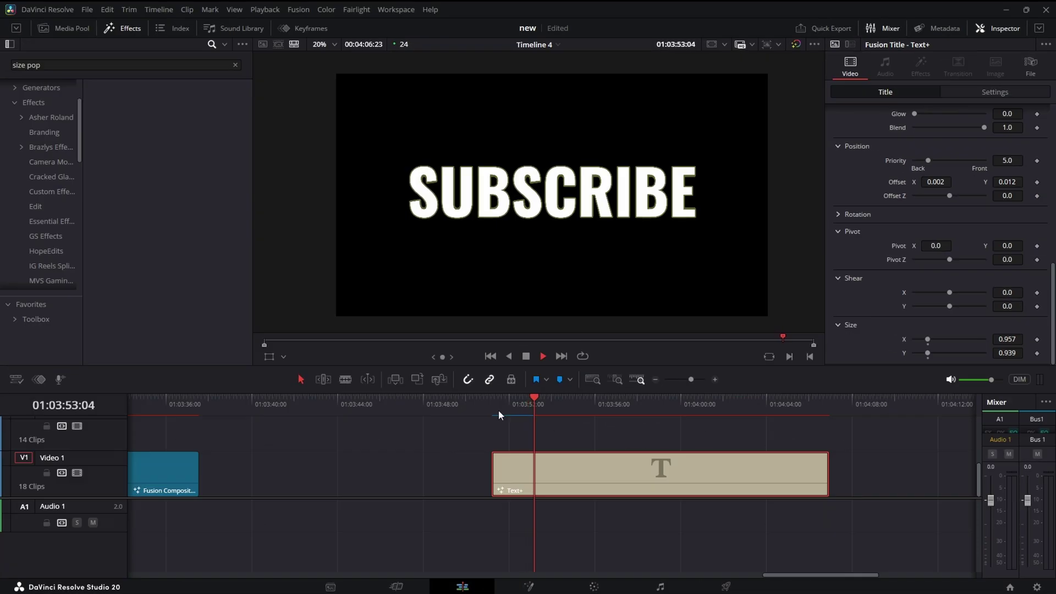
click(491, 409)
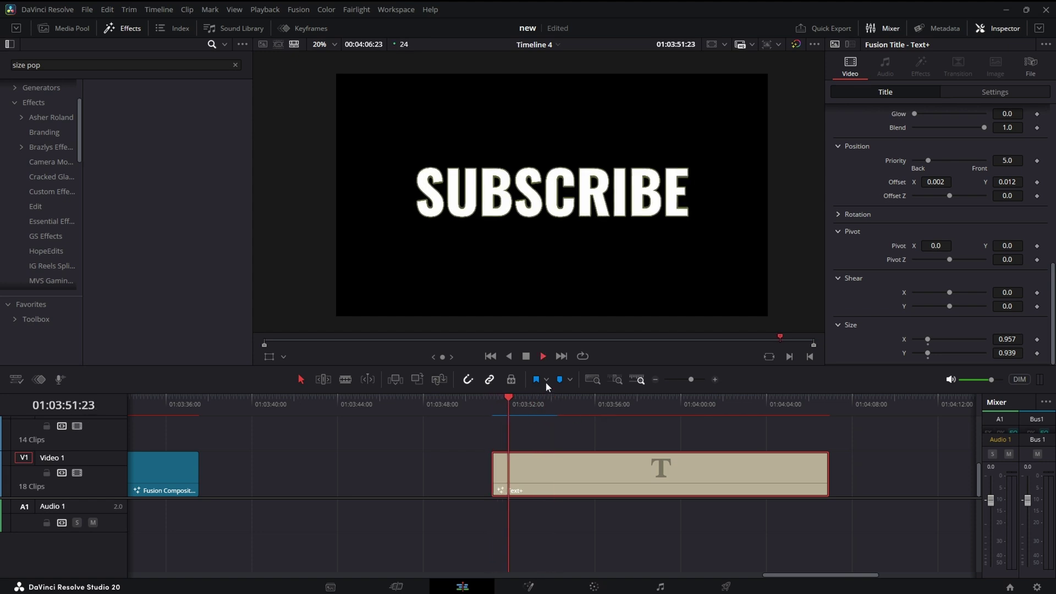
key(space)
Step: Extend the Text+ title clip's end to about 01:04:36 and play it from its start
drag(828, 481, 908, 481)
click(692, 380)
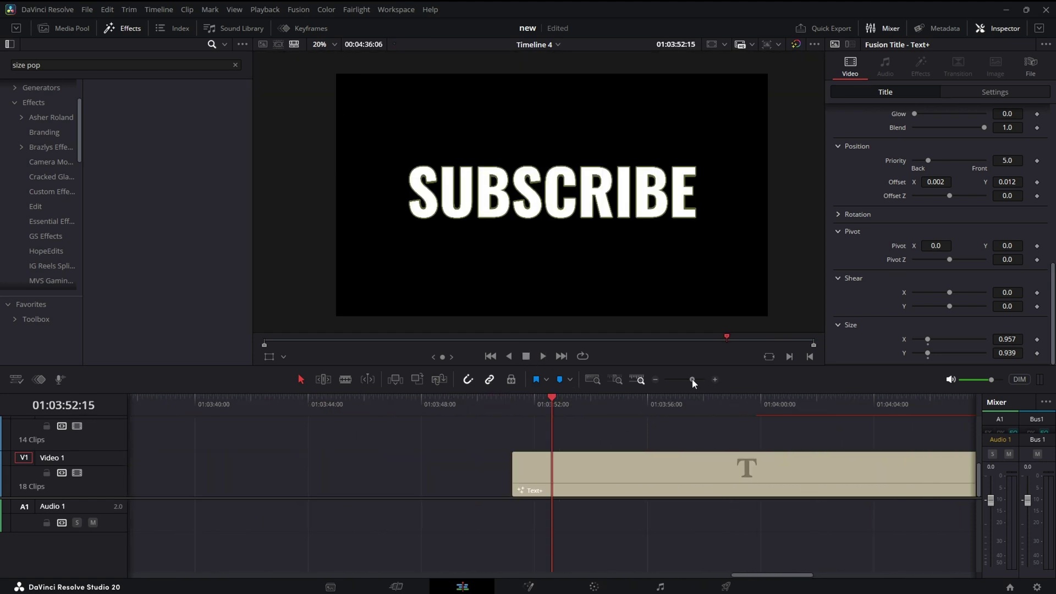
click(521, 408)
key(space)
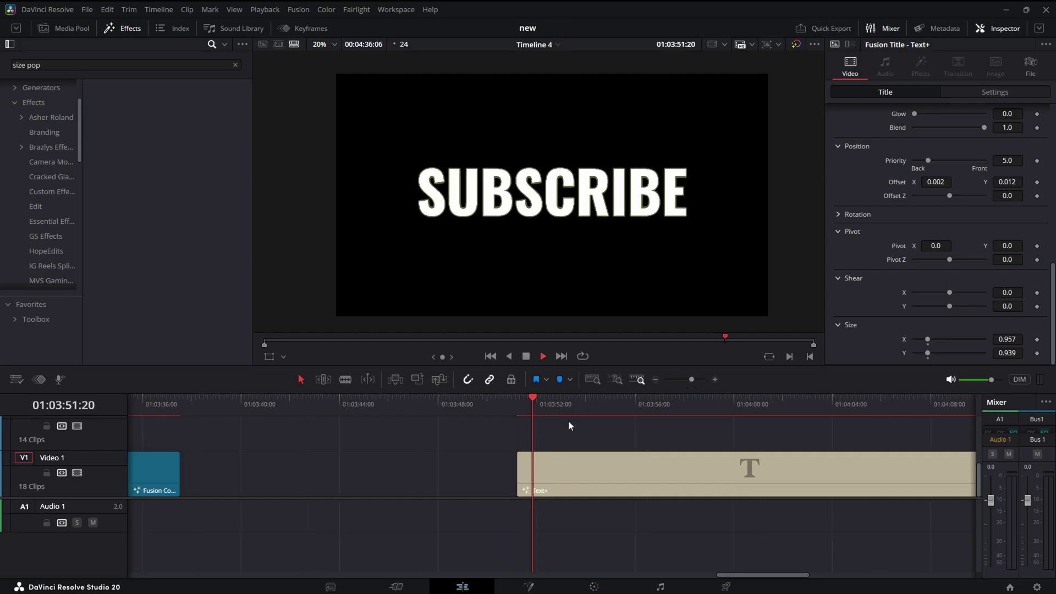
Step: Zoom the timeline and scrub through the title to review the animation
drag(691, 380, 687, 380)
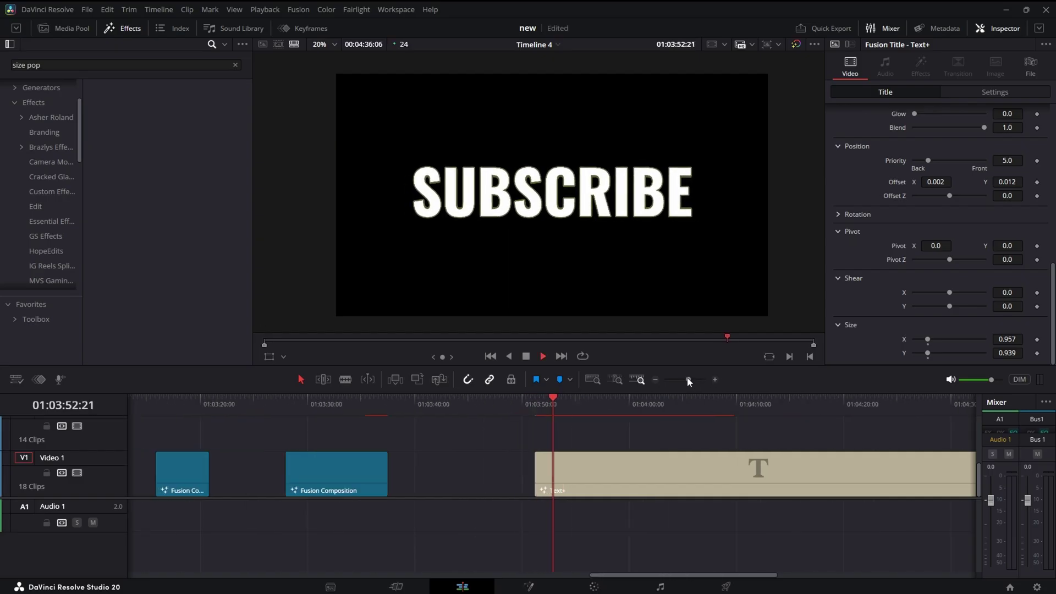
click(883, 407)
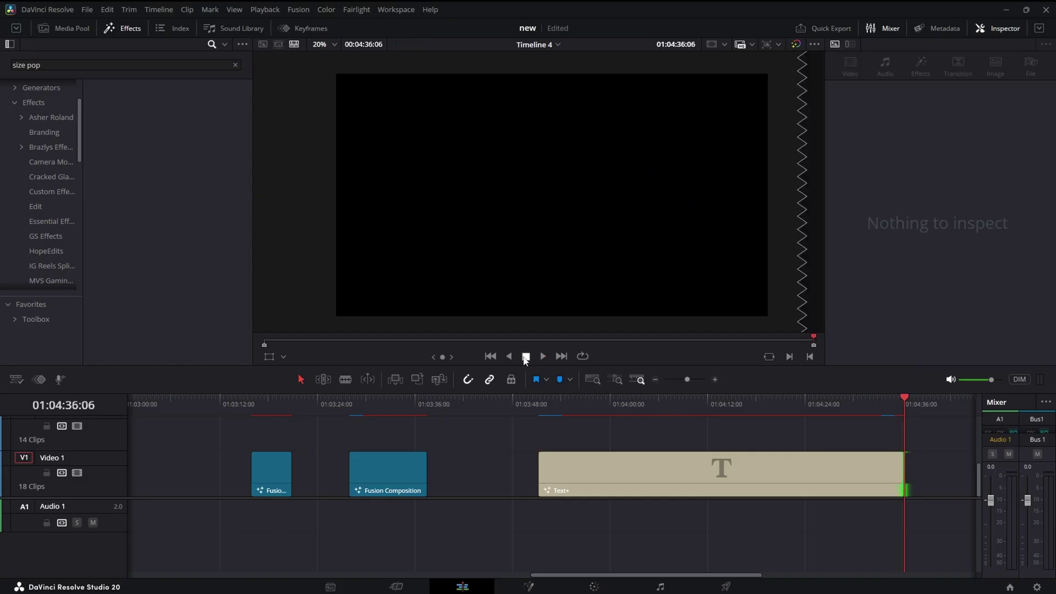
click(540, 408)
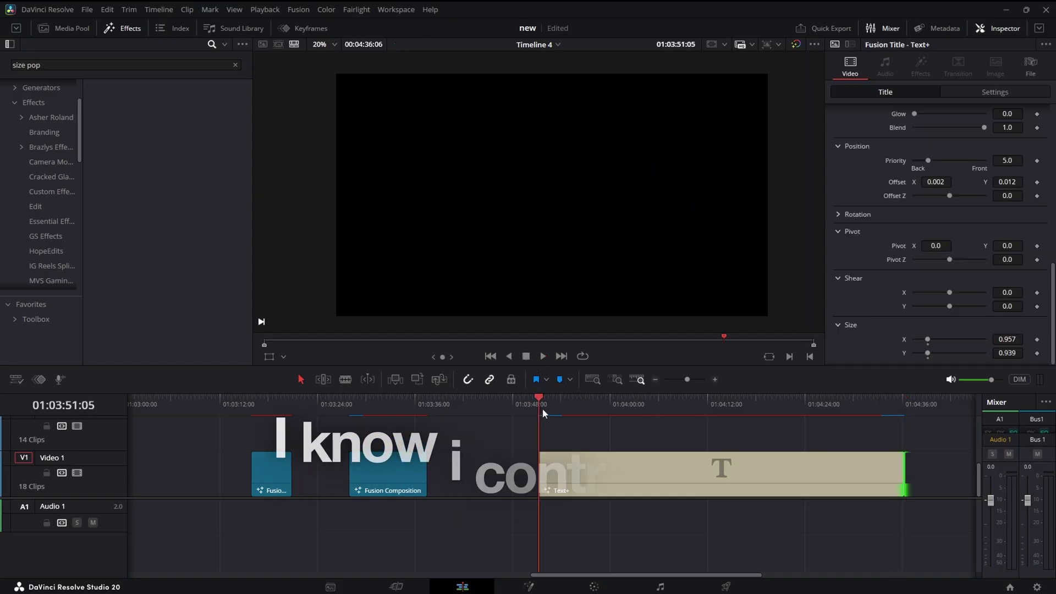
drag(686, 380, 691, 379)
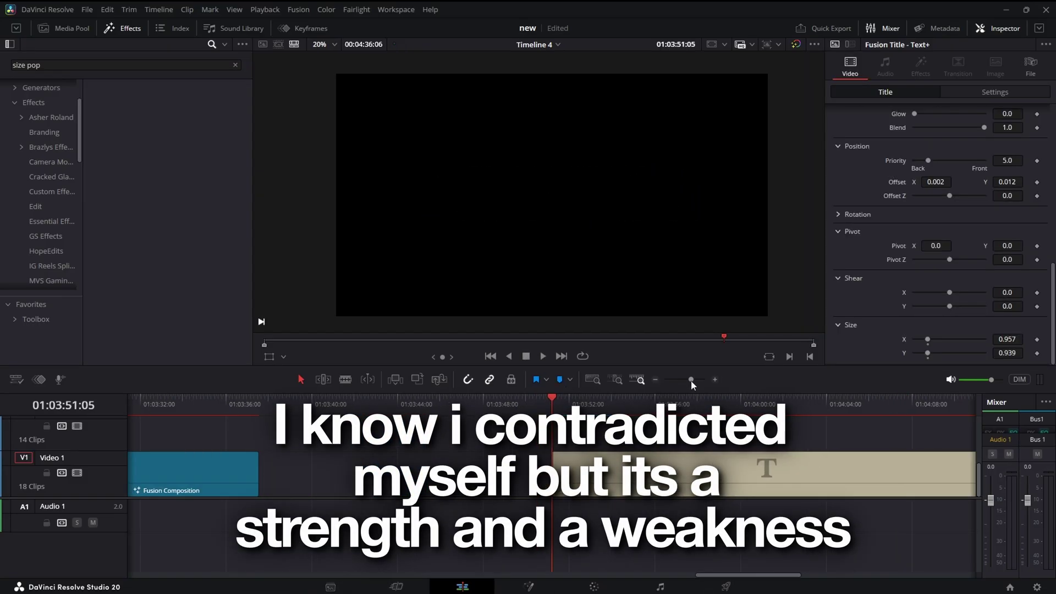
drag(551, 408, 607, 408)
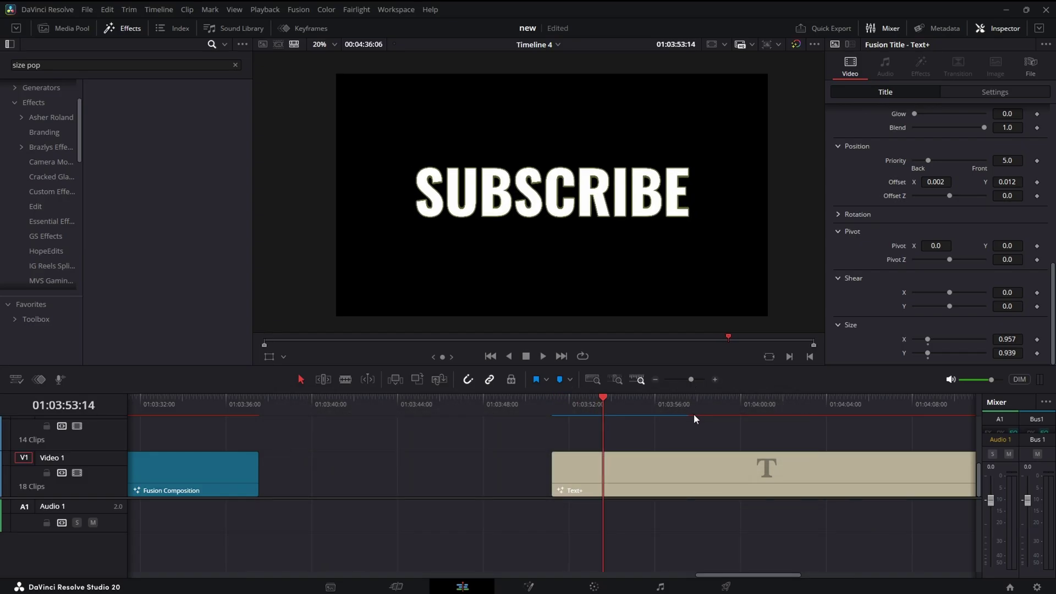
drag(691, 379, 687, 380)
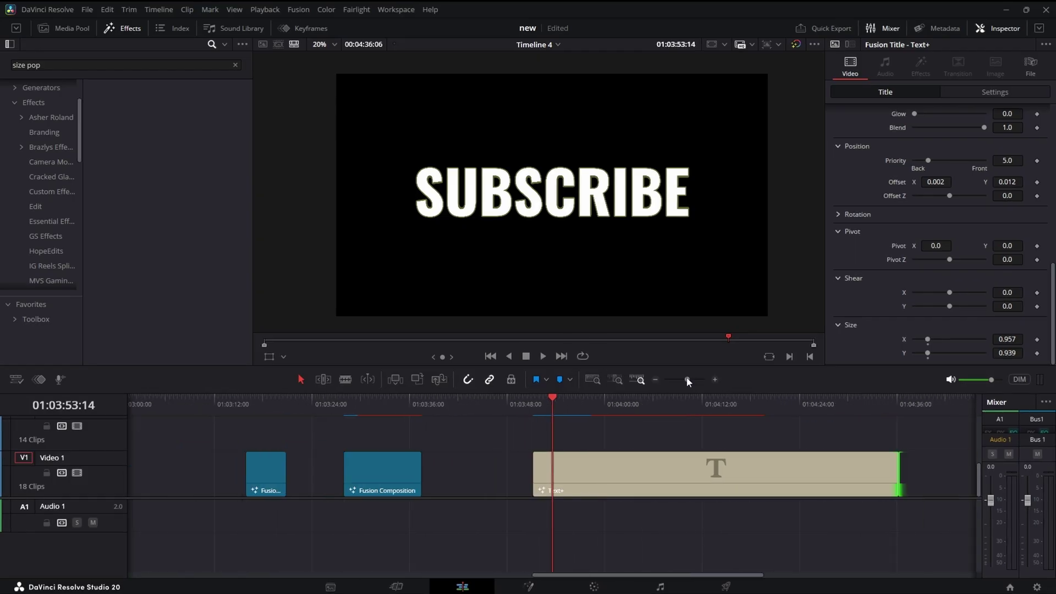
Step: Open the Text+ title clip in the Fusion page
click(656, 466)
right_click(655, 466)
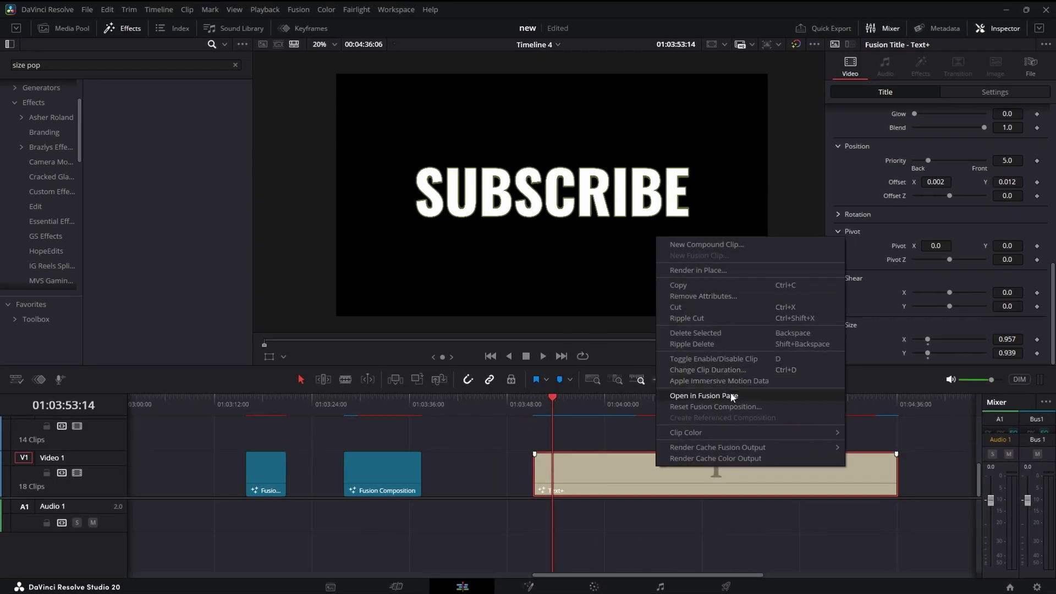
click(710, 395)
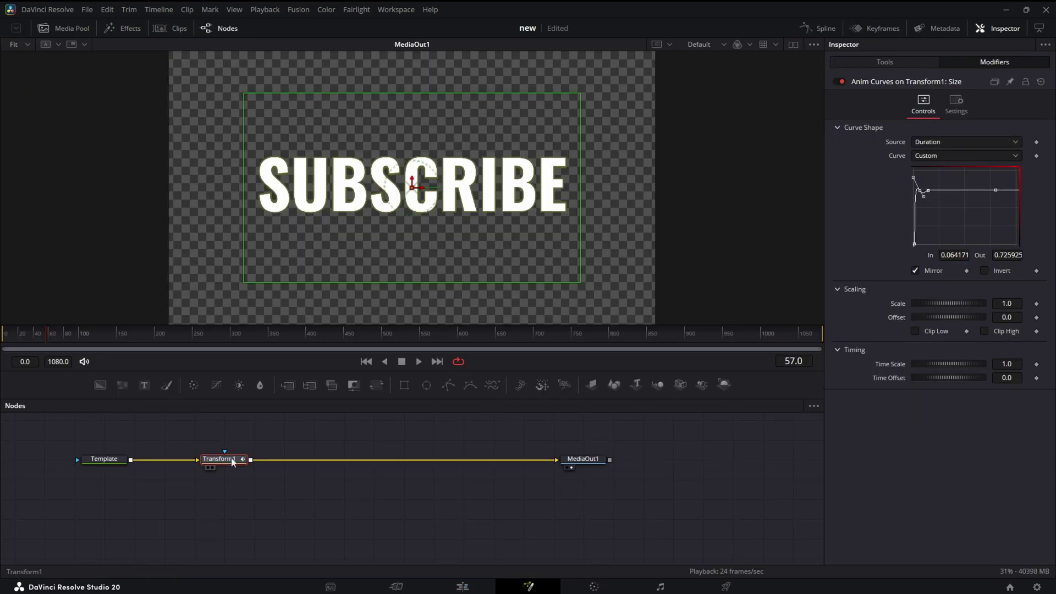
Step: Add a Transform2 node after Transform1 and move it beside MediaOut1
key(shift+space)
text(trans)
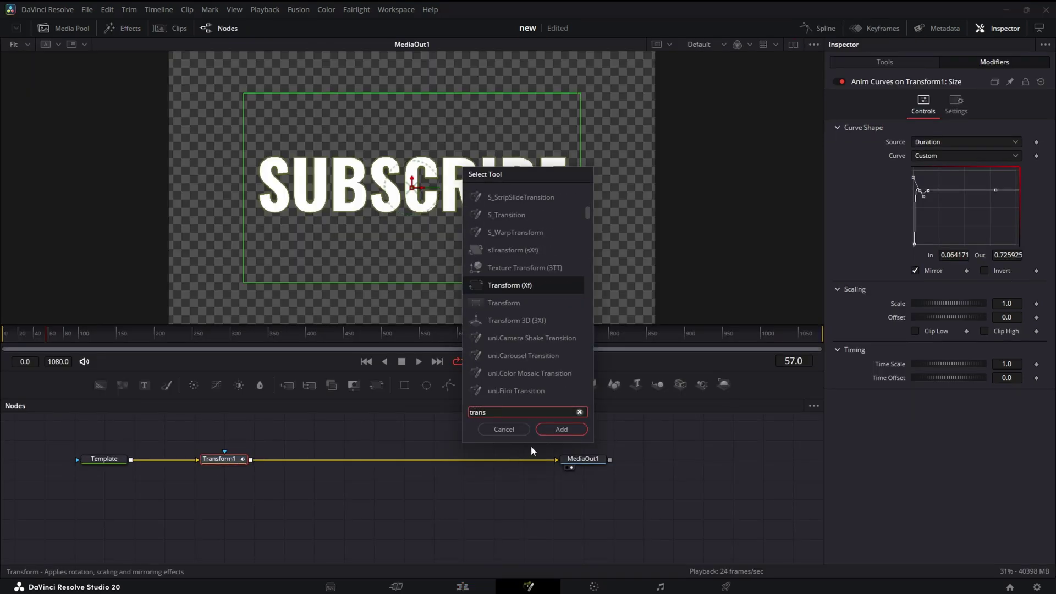
click(554, 430)
drag(270, 458, 480, 457)
Step: Try shifting and enlarging the text to 1.63, undo it, then select both Transform nodes
drag(944, 144, 944, 143)
drag(948, 182, 954, 184)
key(ctrl+z)
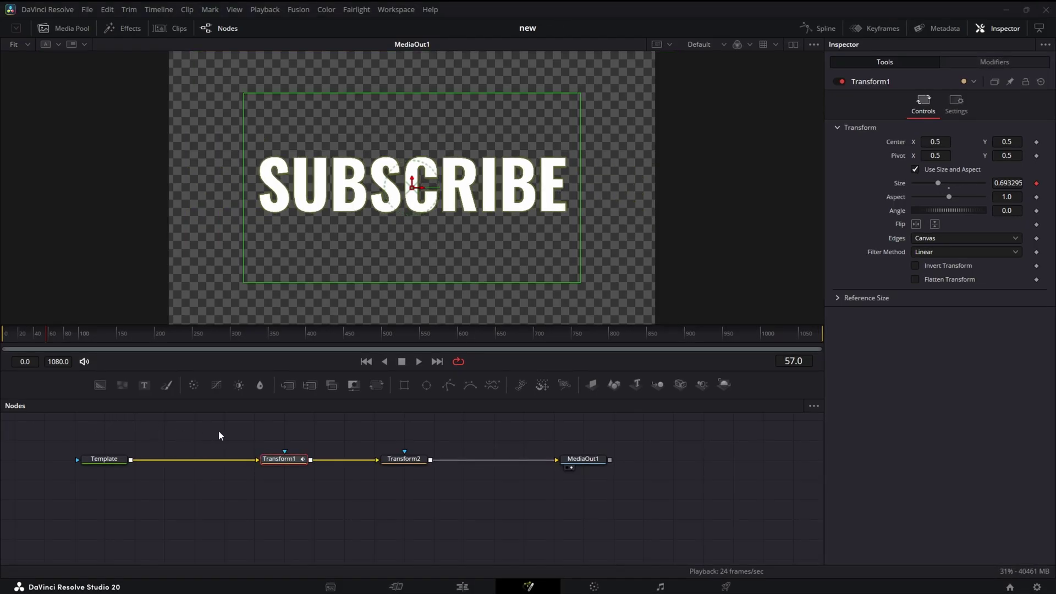
drag(208, 419, 489, 511)
drag(489, 512, 256, 421)
Step: Create a macro from the selected Transform1 and Transform2 nodes
right_click(297, 458)
mouse_move(361, 267)
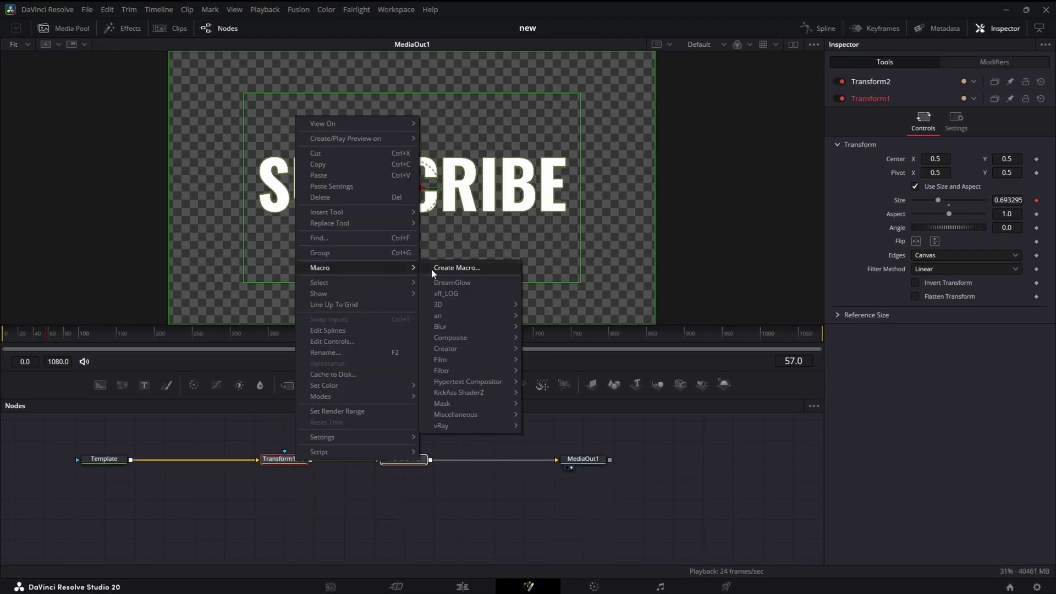
click(437, 268)
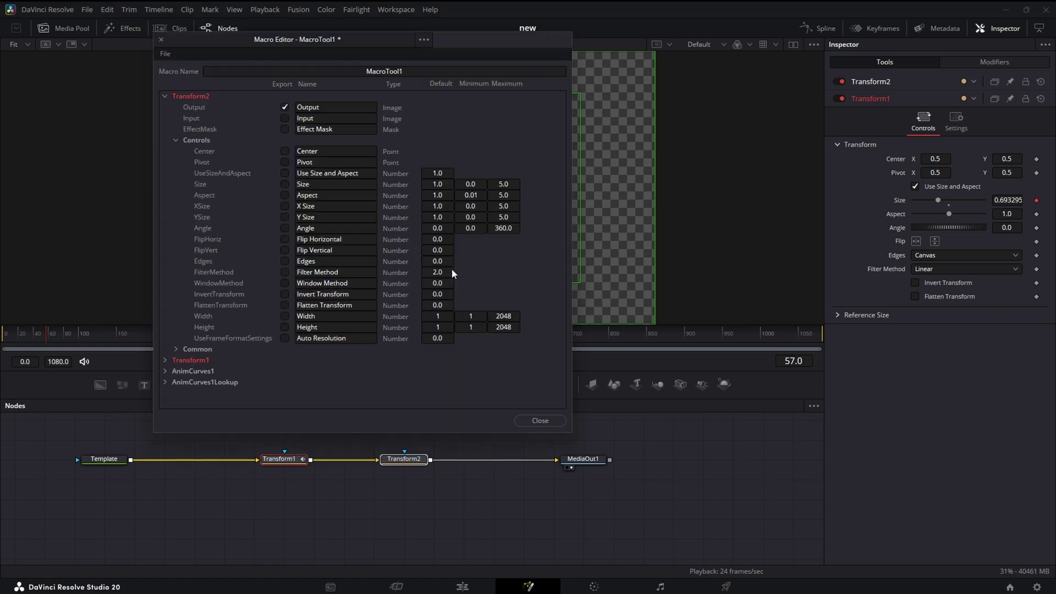
Step: Expand AnimCurves1 in the Macro Editor and export its Value and Time Offset controls
click(165, 383)
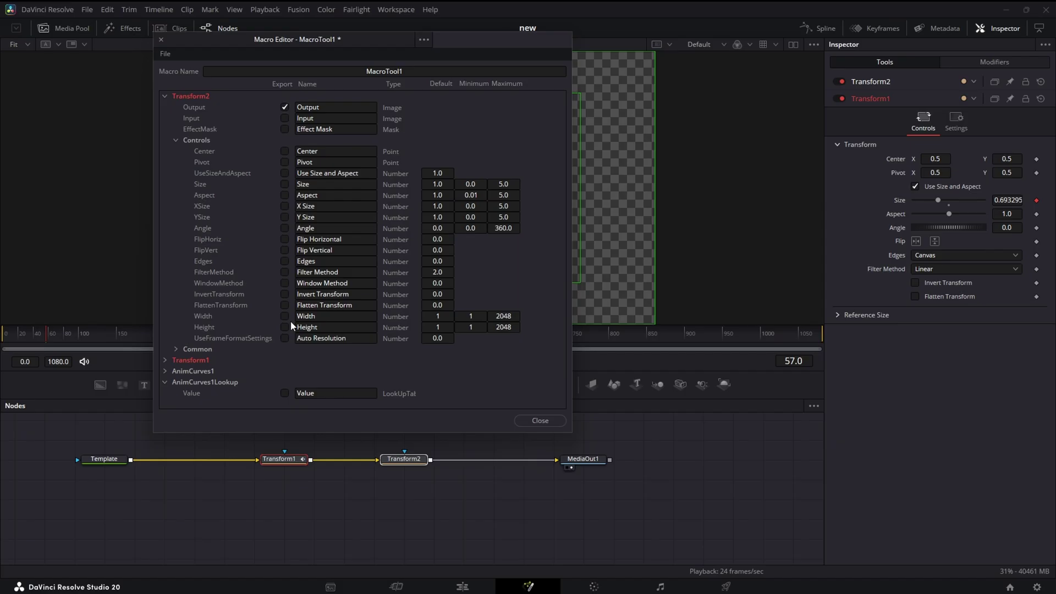
click(164, 371)
scroll(256, 316, down, 5)
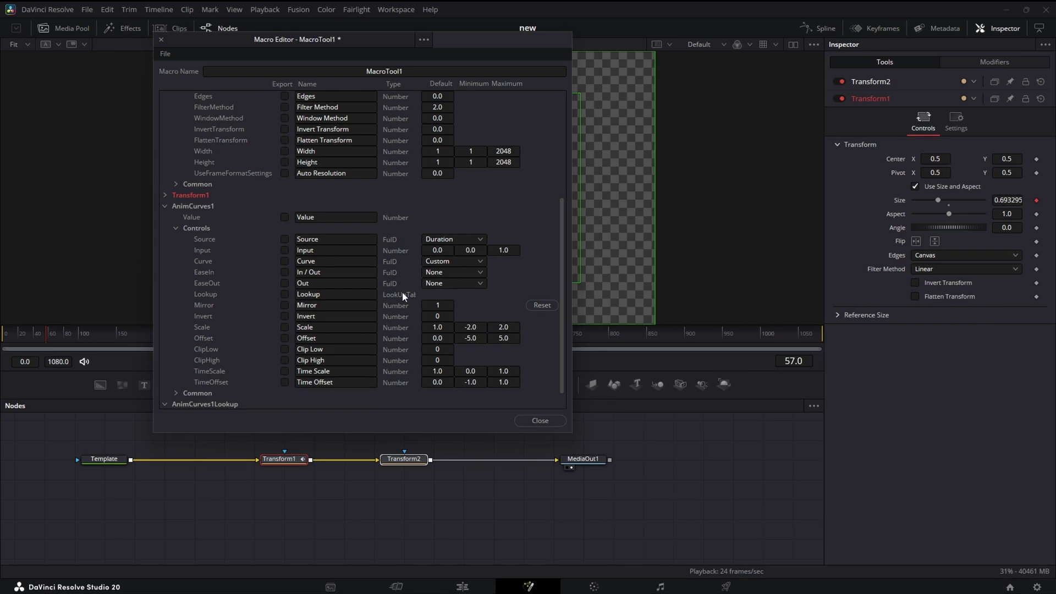
click(284, 217)
click(285, 381)
scroll(288, 328, down, 1)
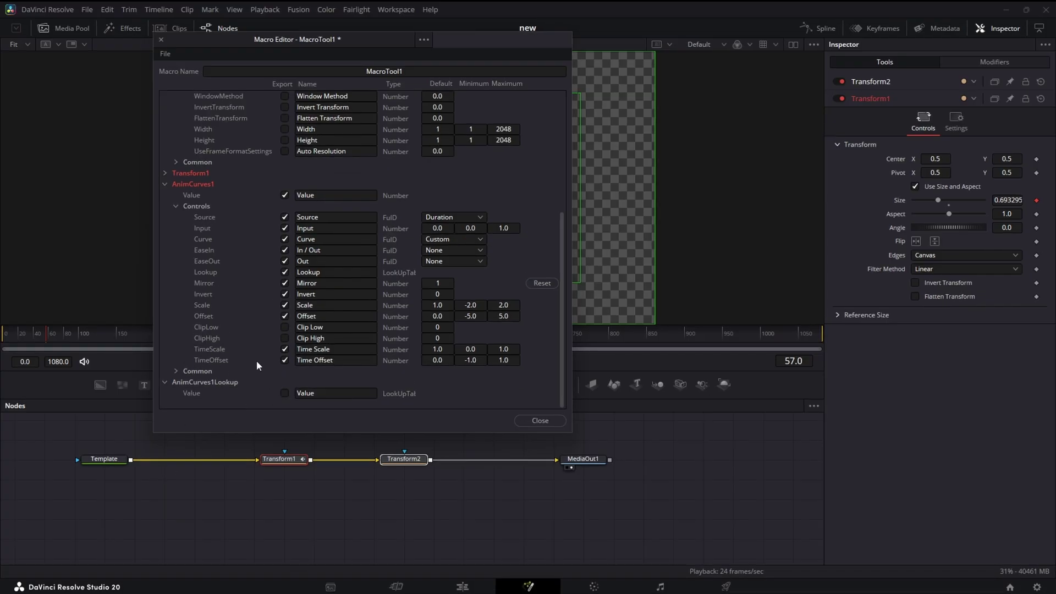
Step: Export Transform2's Center through Invert Transform rows, including Window Method, to the macro
scroll(258, 360, up, 3)
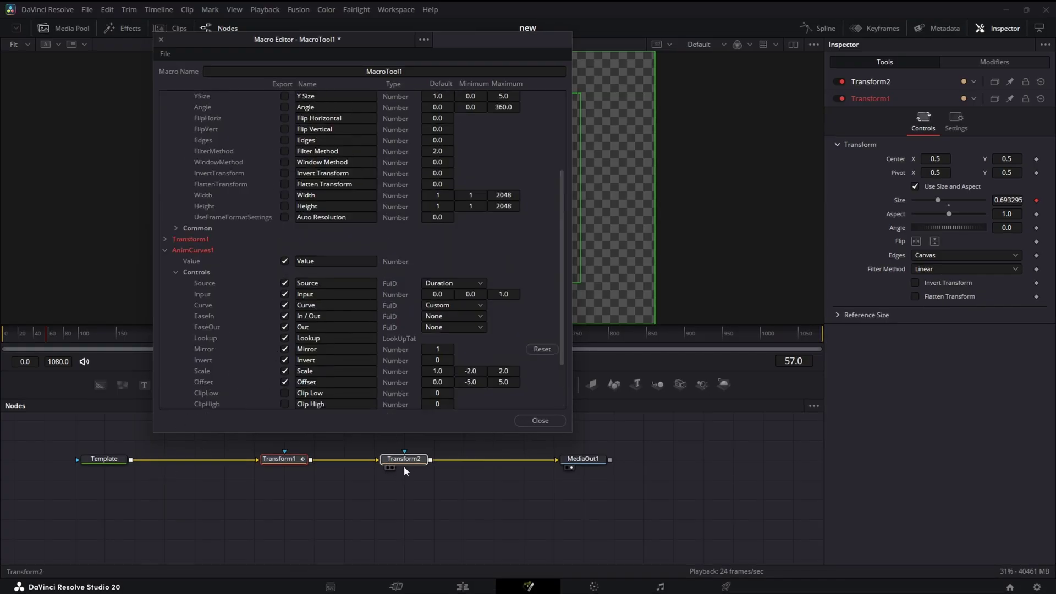
scroll(253, 256, up, 4)
scroll(252, 256, up, 1)
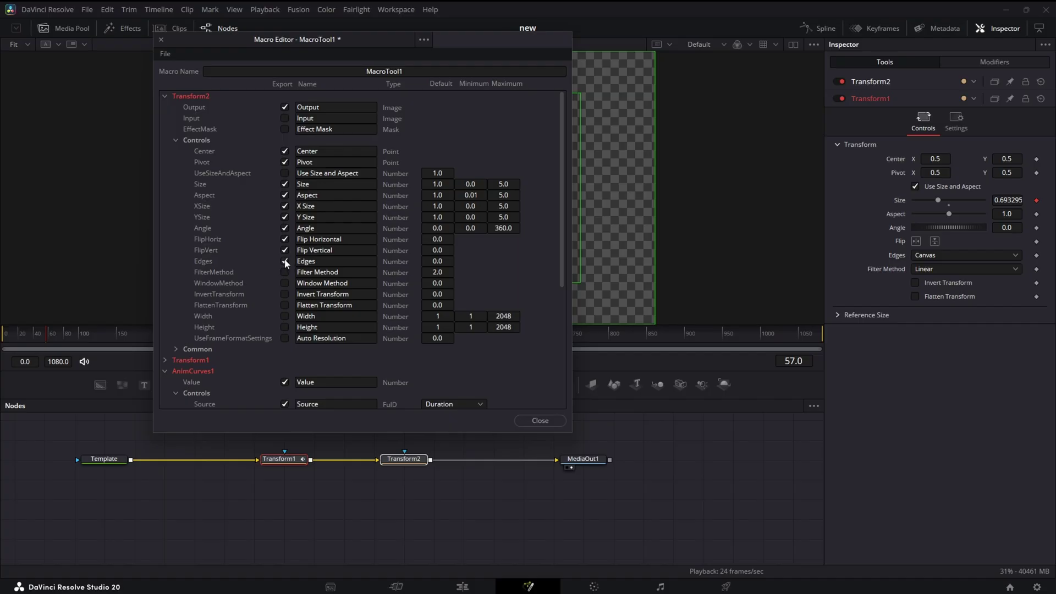
click(285, 282)
click(284, 293)
scroll(341, 326, down, 1)
scroll(297, 308, up, 1)
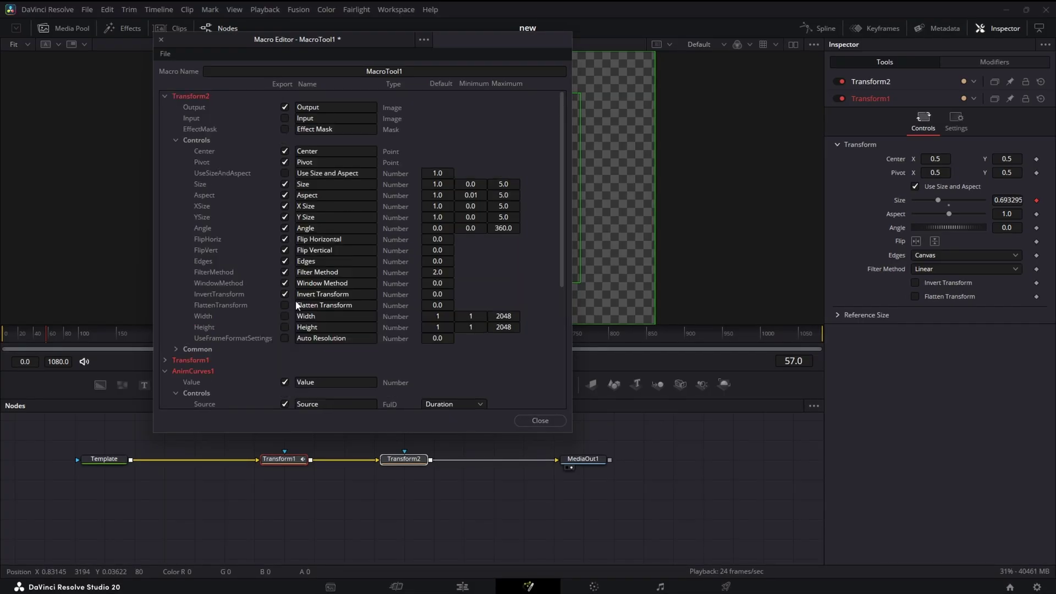
scroll(297, 308, down, 3)
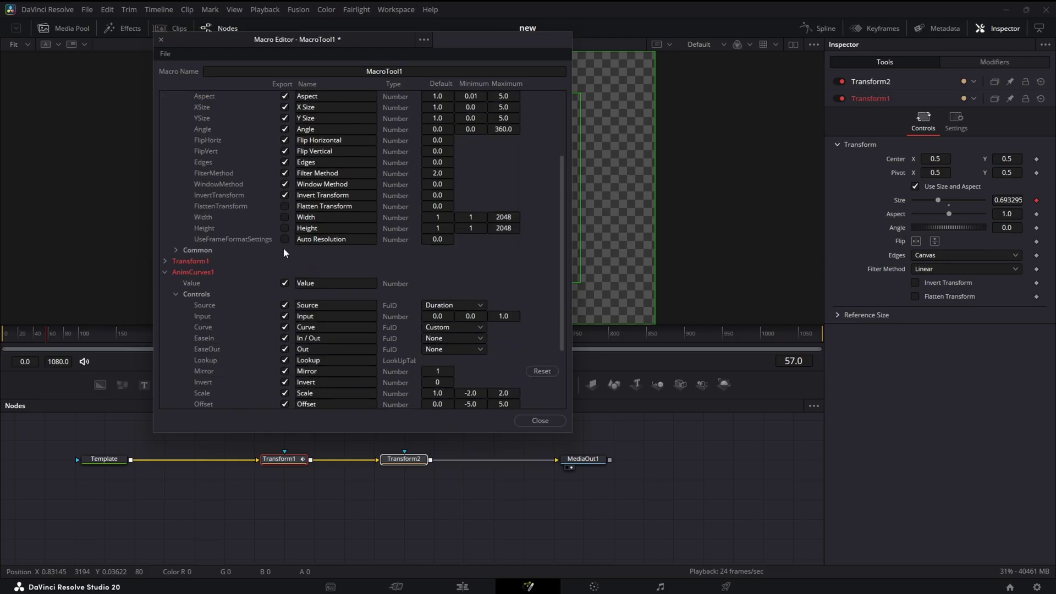
Step: Expand Transform2's Common group and export its Motion Blur and Quality settings
click(174, 249)
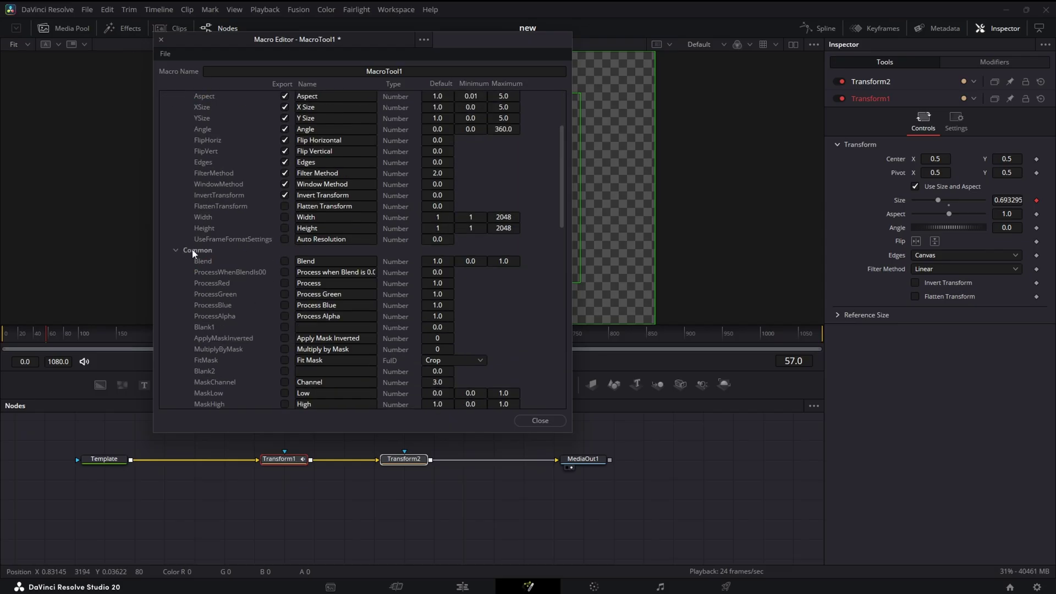
scroll(279, 325, down, 2)
scroll(278, 326, down, 3)
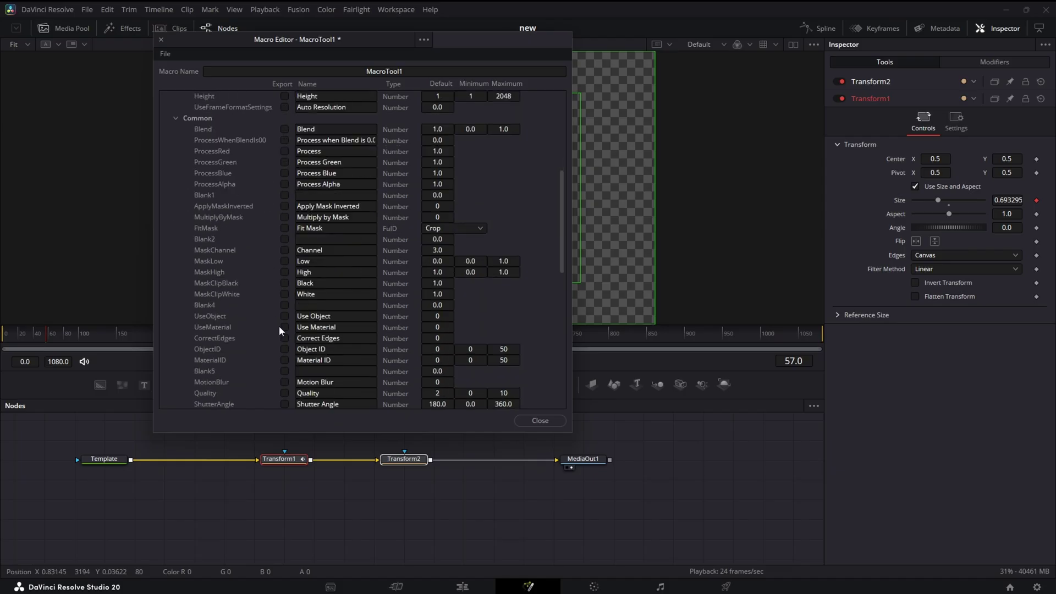
click(284, 348)
click(284, 360)
scroll(285, 362, down, 2)
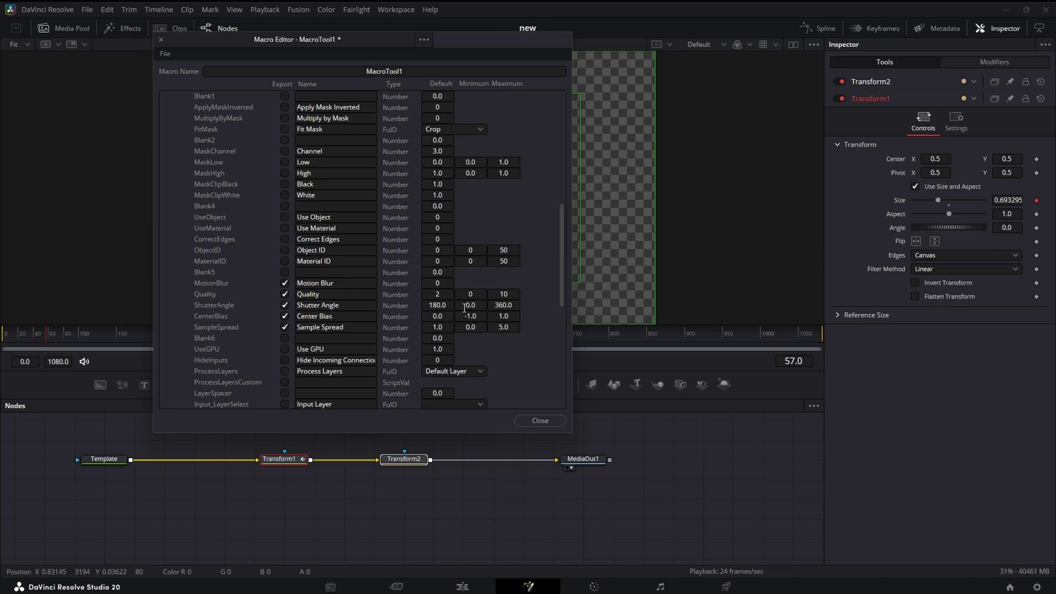
scroll(470, 306, up, 7)
scroll(470, 306, up, 3)
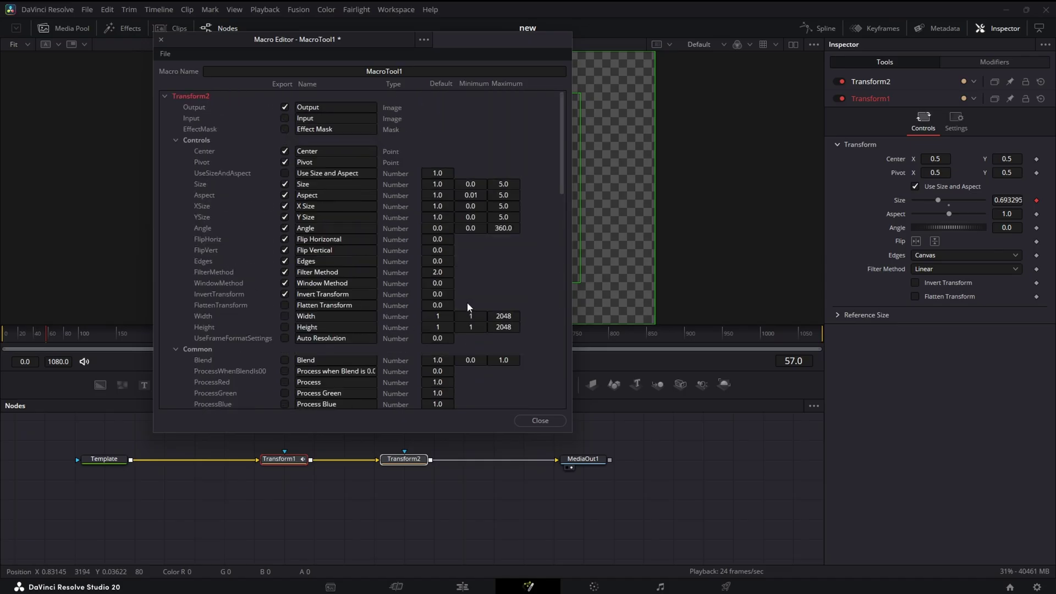
Step: Rename the macro to 'Pop in'
double_click(437, 72)
key(BackSpace)
text(Pop in)
Step: Save the Pop in macro as a new settings file on the Desktop
click(165, 53)
click(176, 98)
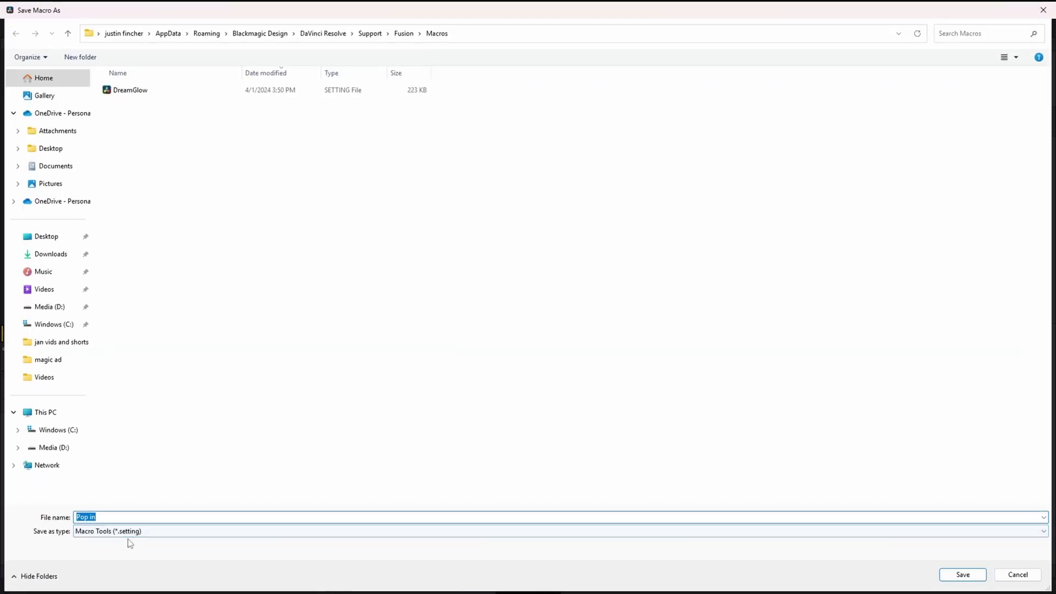
click(45, 243)
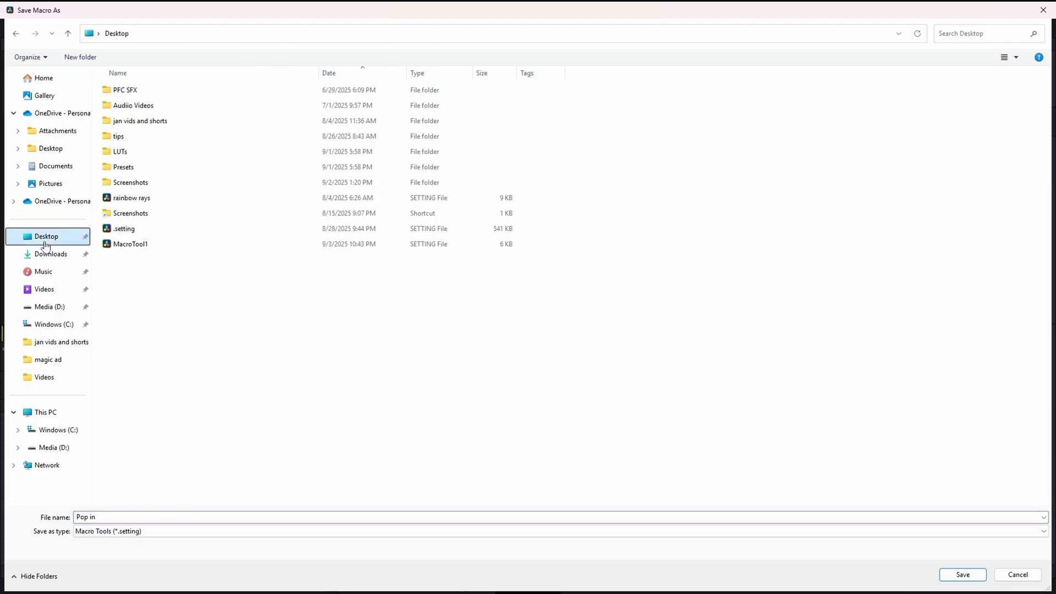
click(962, 575)
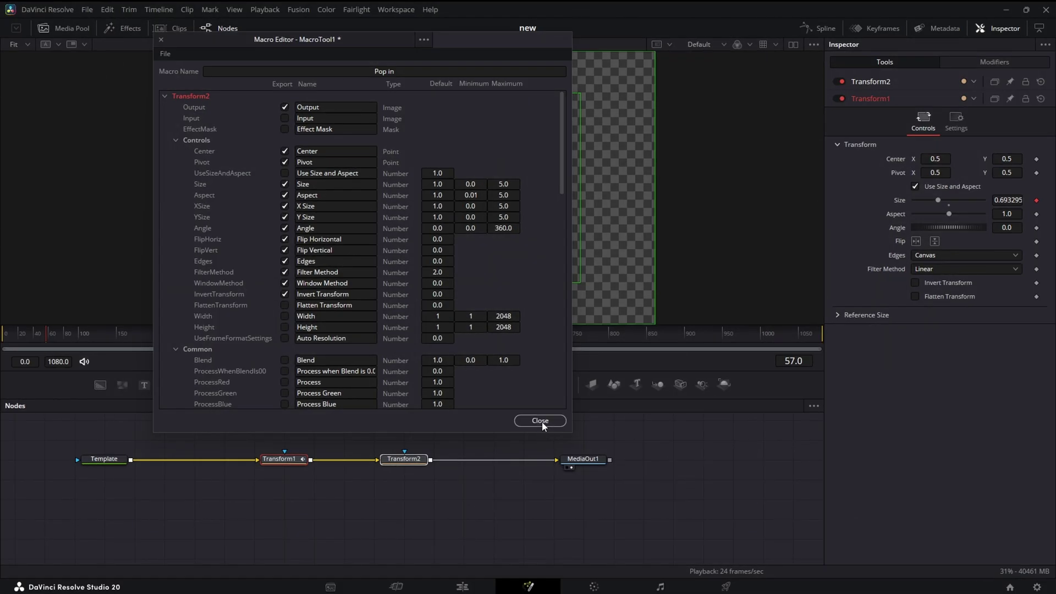
Step: Close the Macro Editor and bring up the options for the Effects library's Templates Edit folder
click(541, 424)
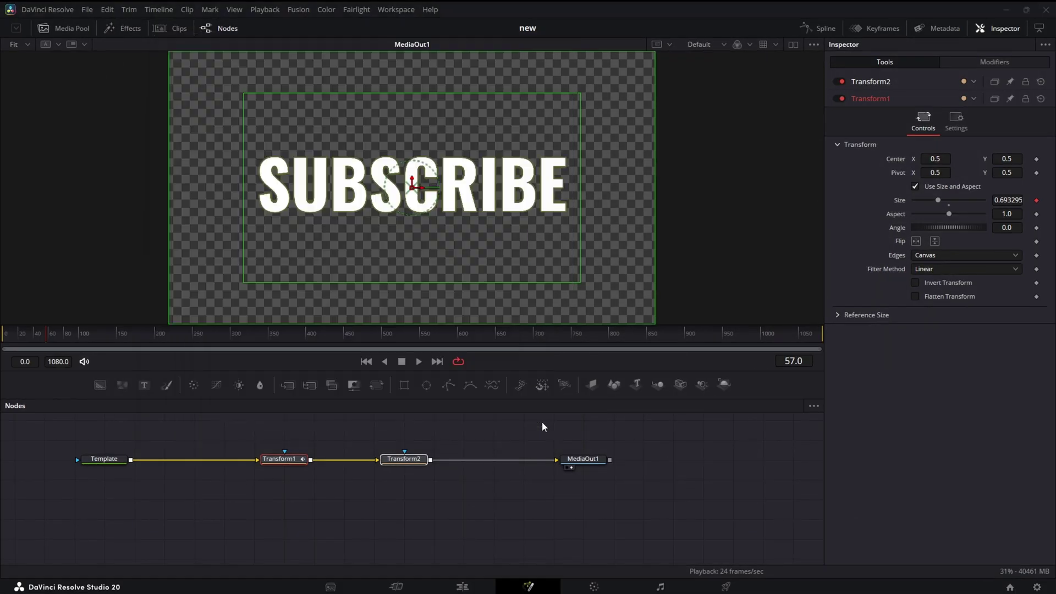
click(118, 30)
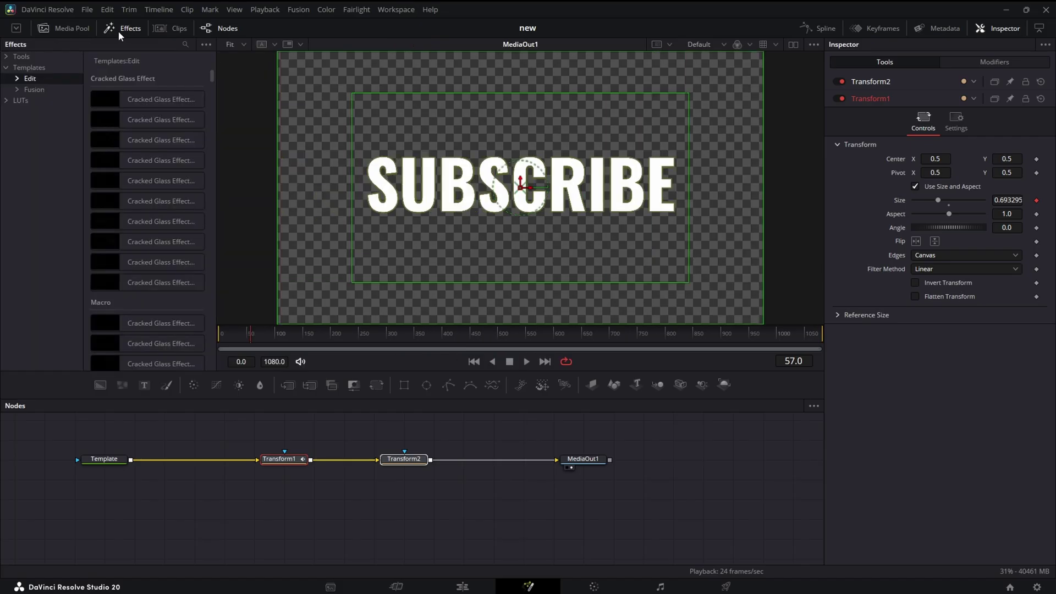
right_click(26, 79)
Step: Show the Edit templates folder in File Explorer and open its Effects > Edit subfolder
click(55, 86)
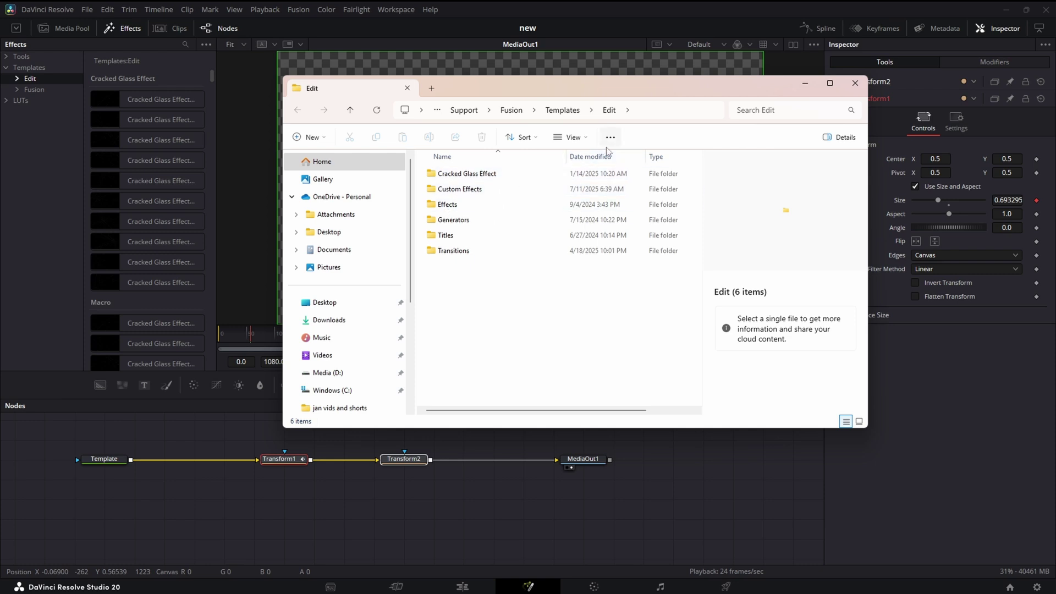
click(461, 208)
double_click(461, 207)
double_click(533, 197)
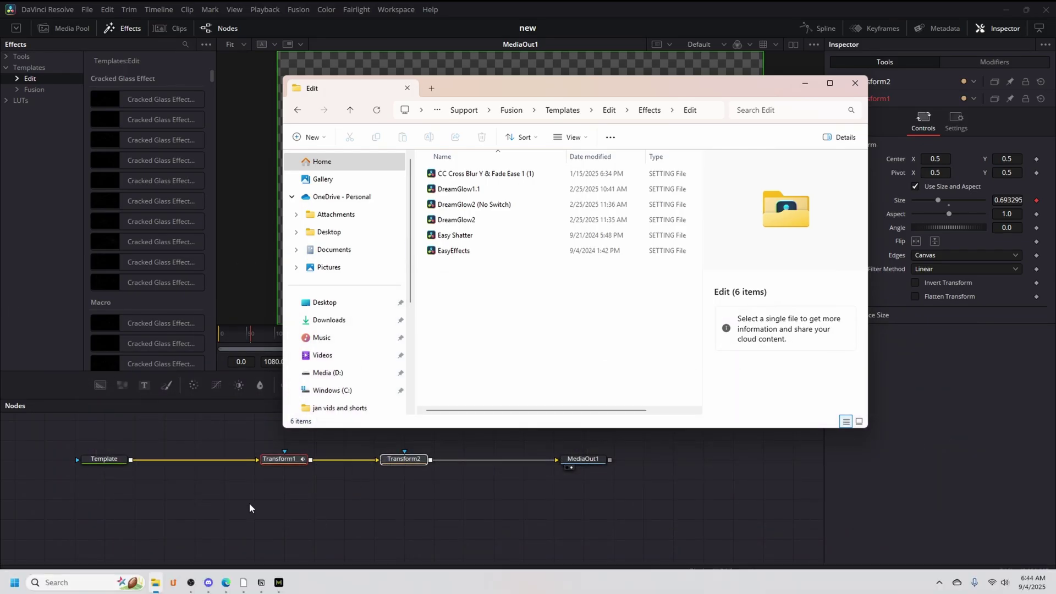
Step: Drag the Pop in file from a separate Desktop window into the Edit folder, then close that window
key(ctrl+t)
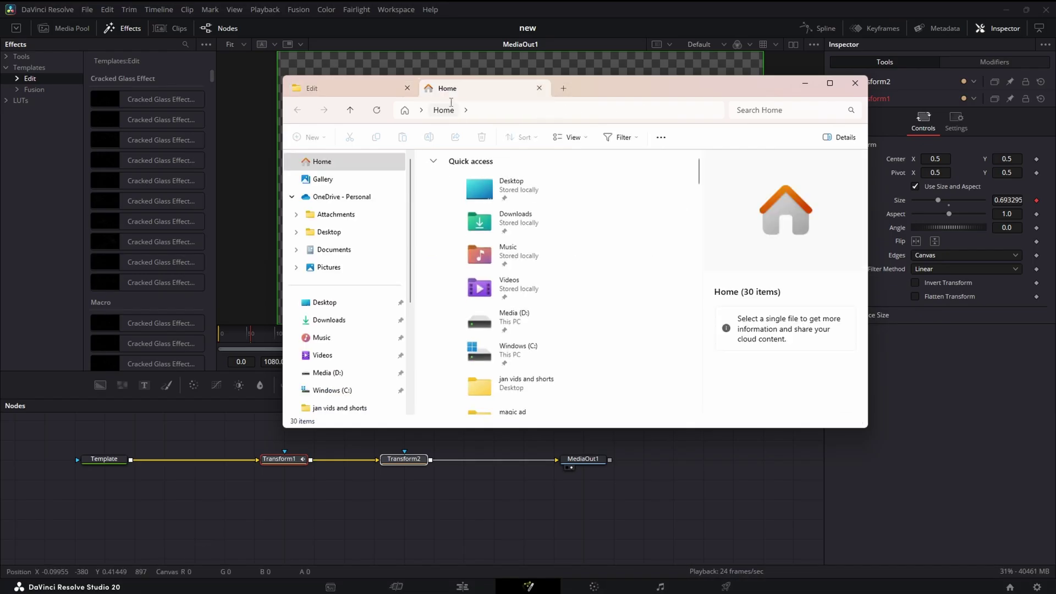
drag(293, 223, 231, 253)
click(171, 455)
drag(455, 257, 393, 308)
drag(263, 485, 529, 266)
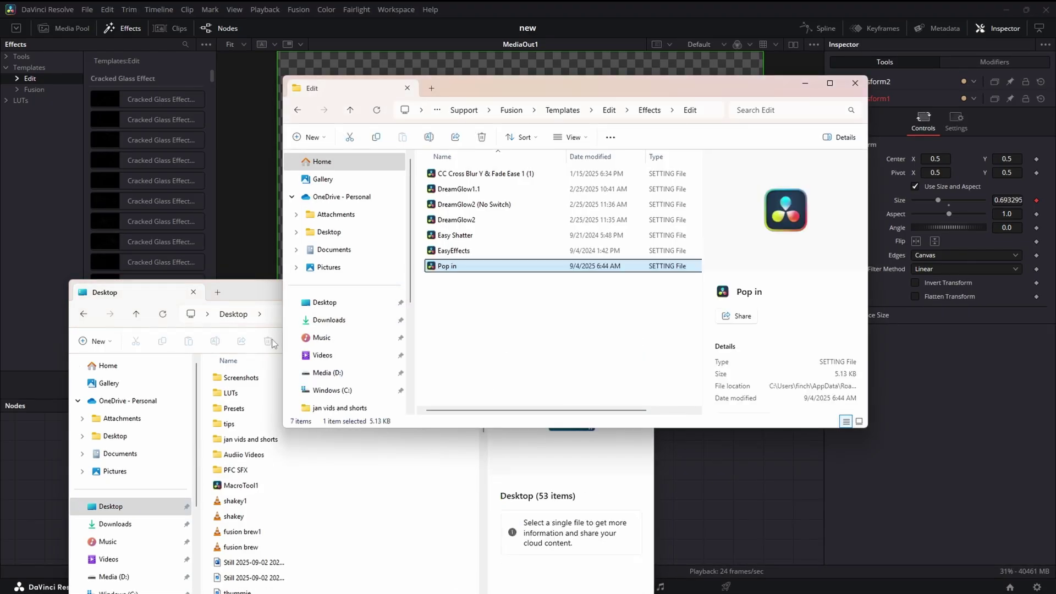
click(274, 302)
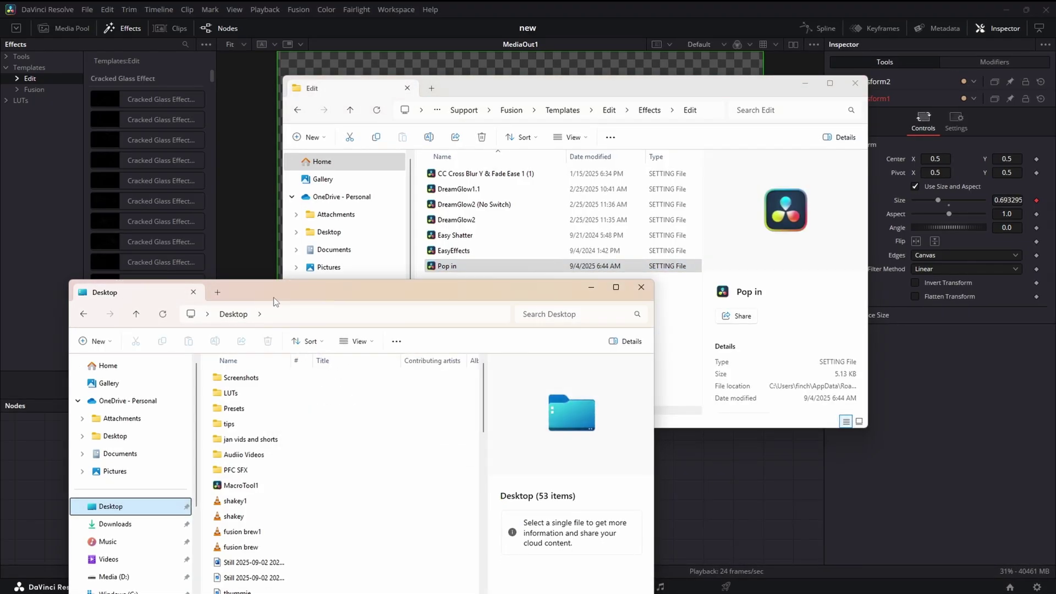
click(641, 287)
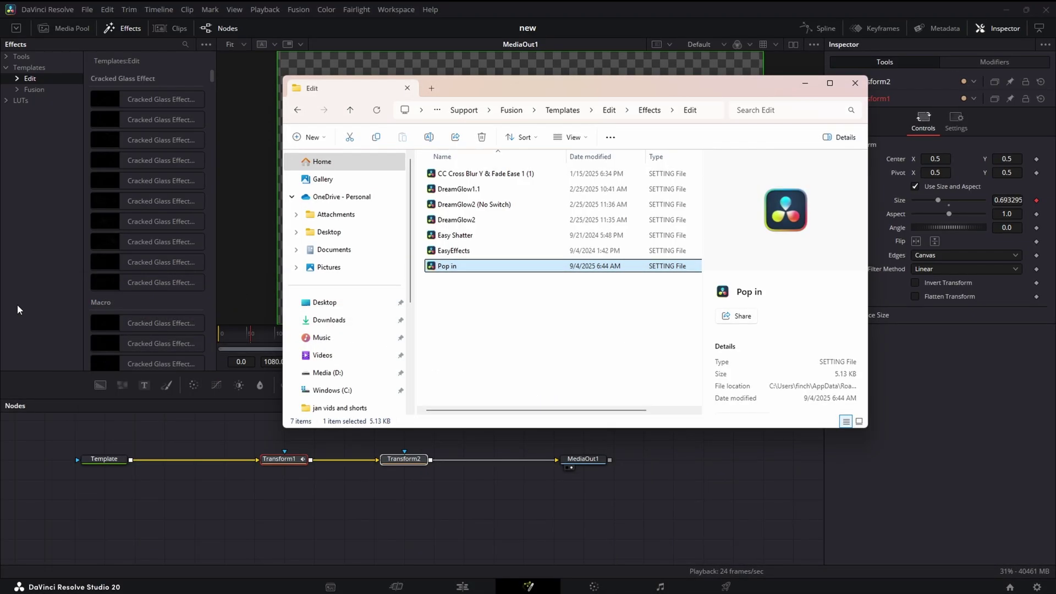
Step: Return to the Edit page timeline and restore the 'pop' effects search
click(861, 88)
click(462, 583)
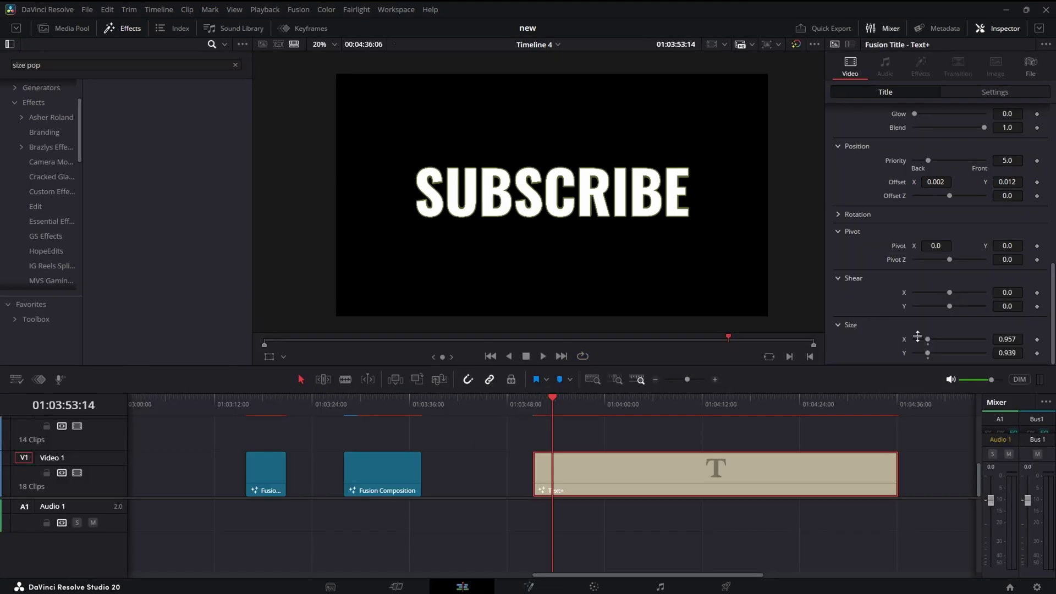
double_click(181, 64)
key(BackSpace)
key(BackSpace)
key(BackSpace)
key(BackSpace)
key(BackSpace)
key(BackSpace)
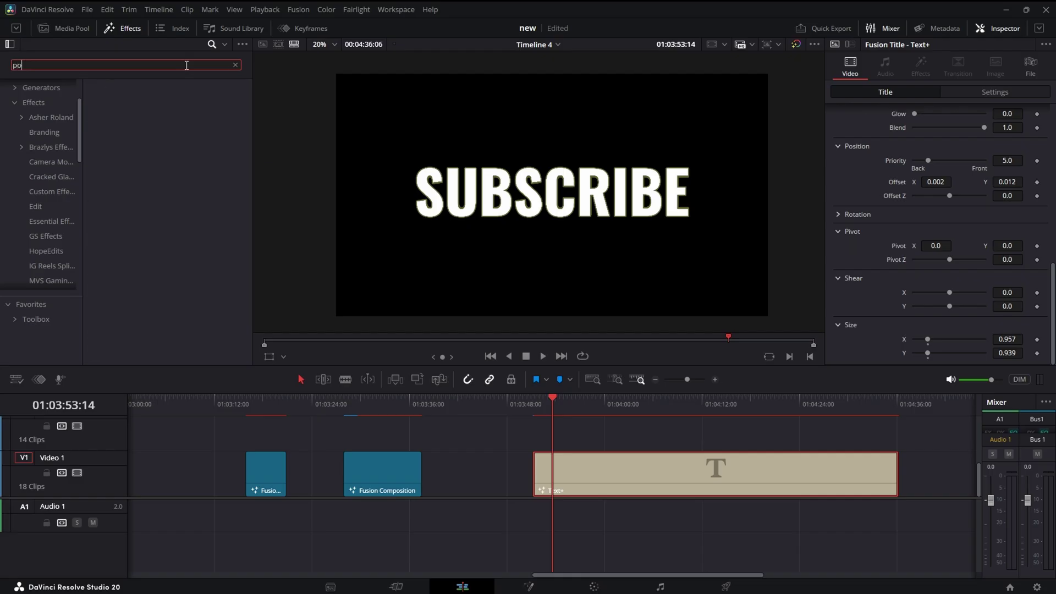
click(31, 106)
click(225, 45)
click(232, 60)
click(130, 66)
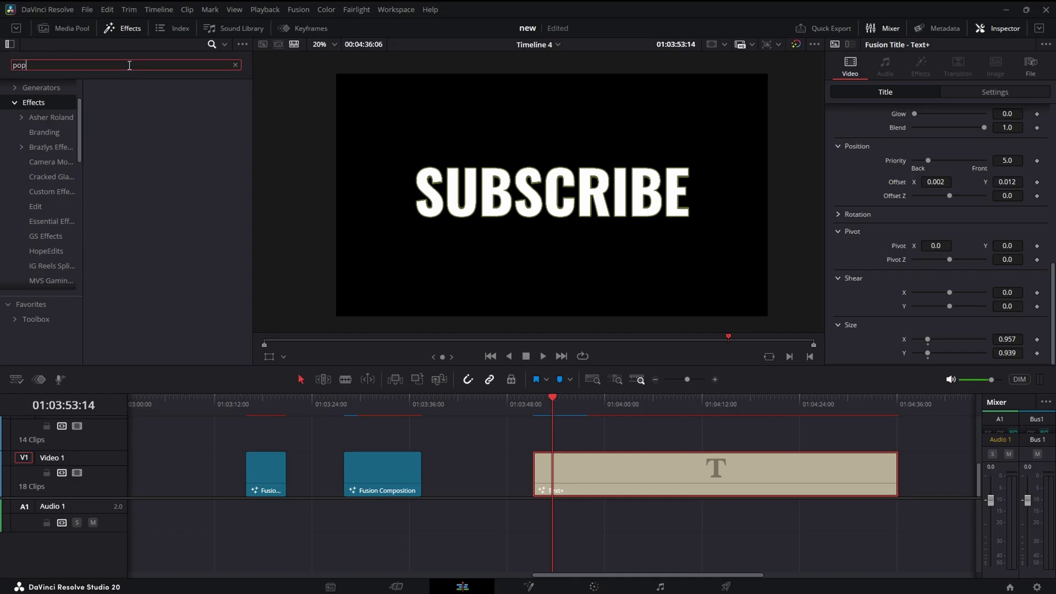
Step: Delete Transform1 and Transform2 from the Text+ clip's Fusion composition and return to the Edit page
drag(604, 413, 629, 418)
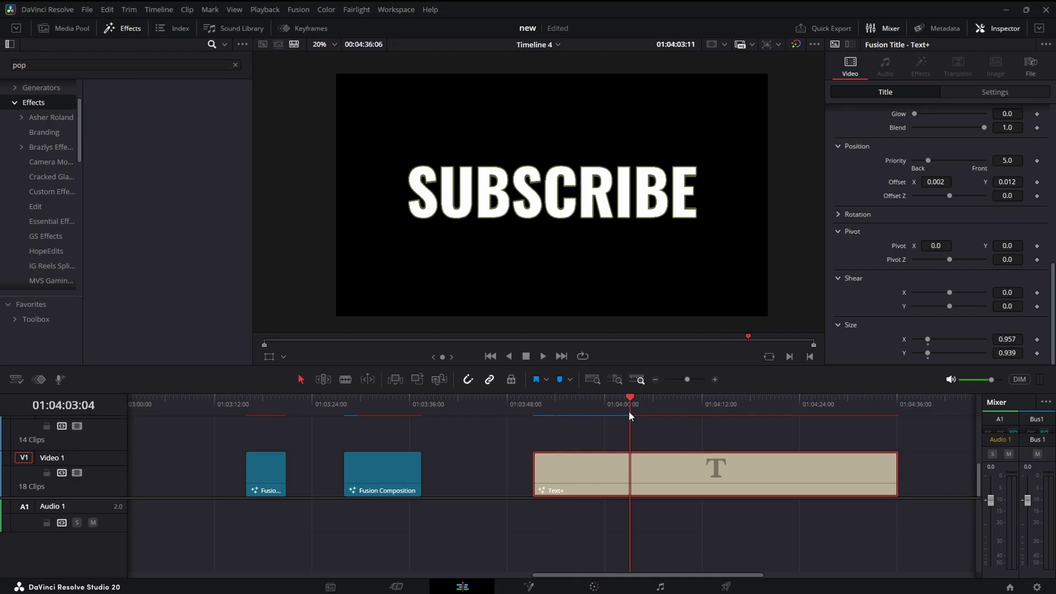
right_click(660, 476)
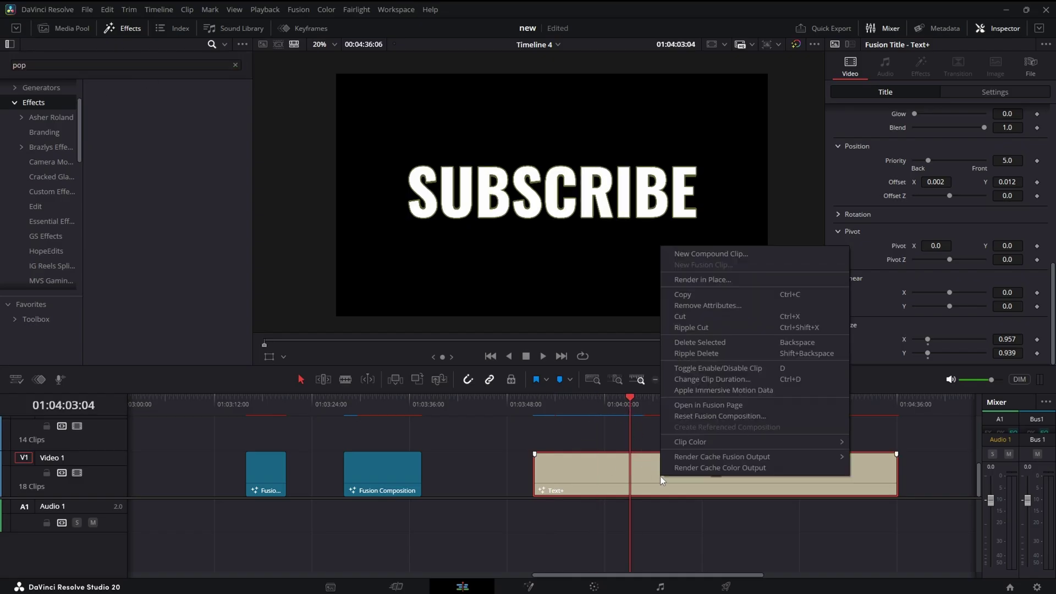
click(704, 405)
drag(247, 429, 452, 525)
key(Delete)
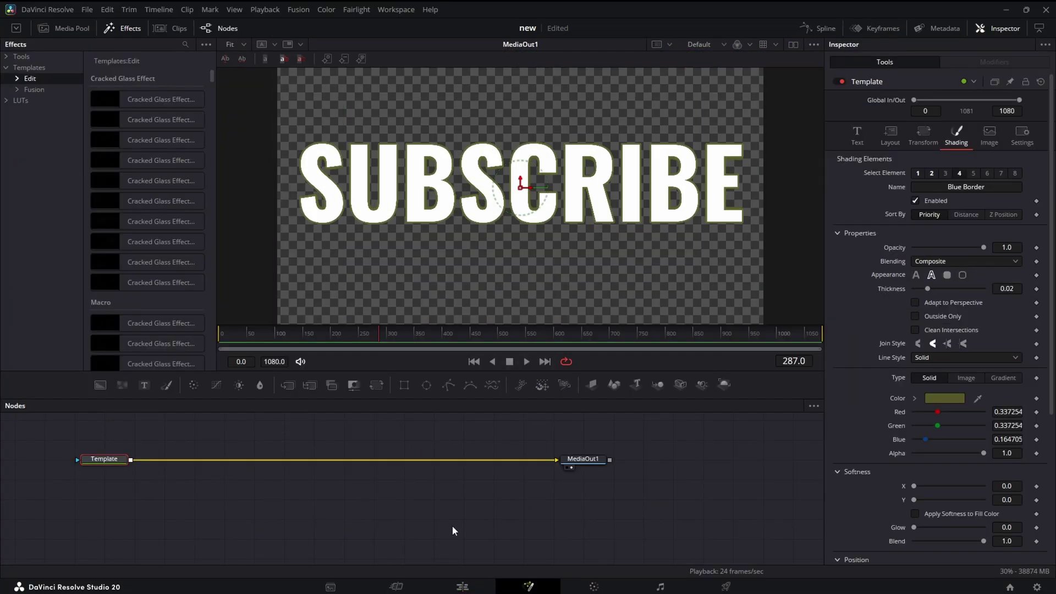
click(468, 585)
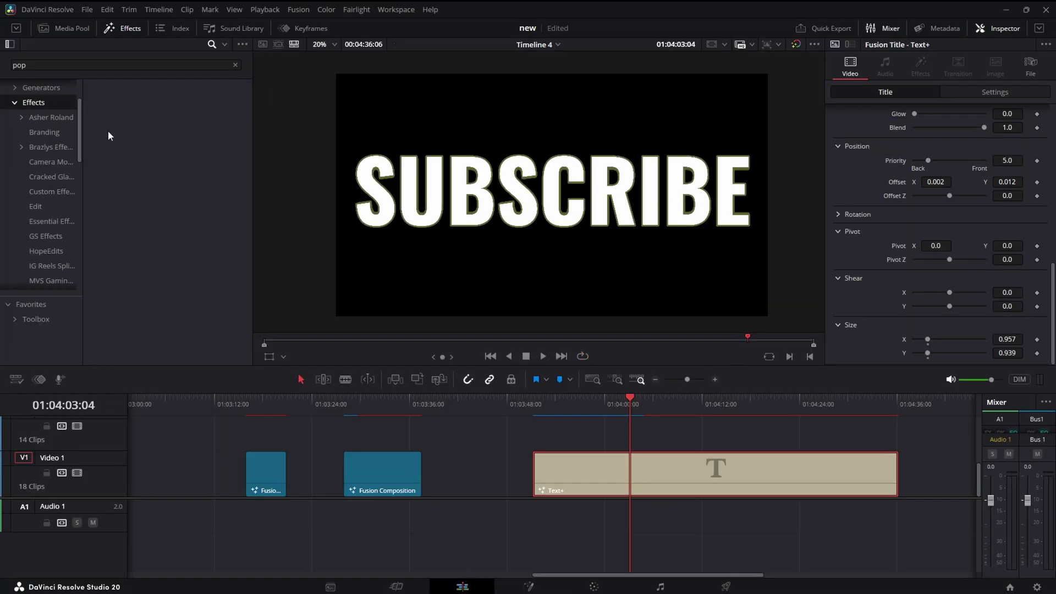
click(42, 203)
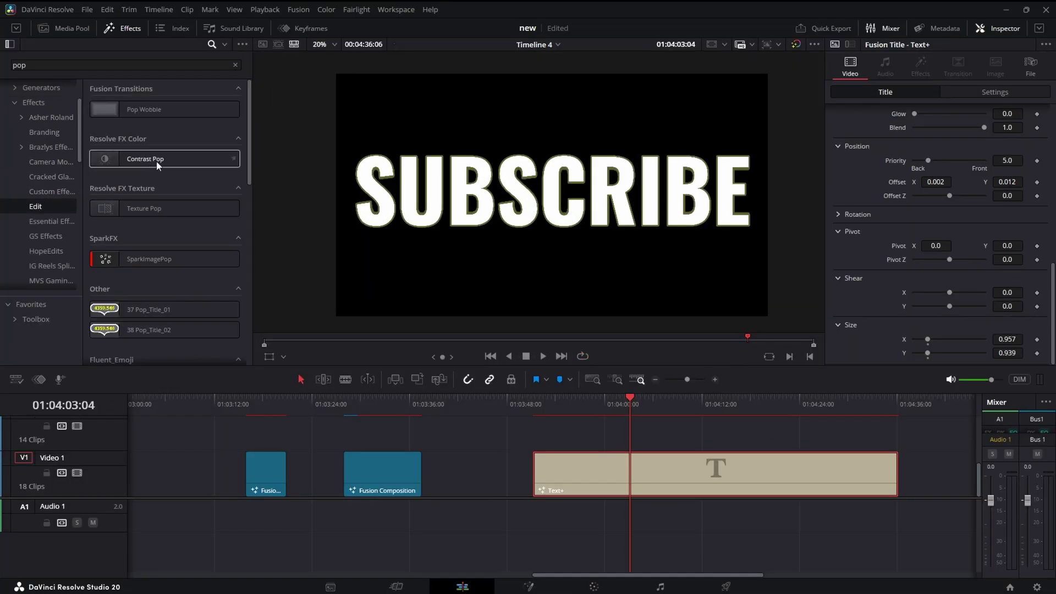
Step: Search 'pop' and drag the Pop in effect onto the SUBSCRIBE Text+ clip
click(143, 67)
click(218, 45)
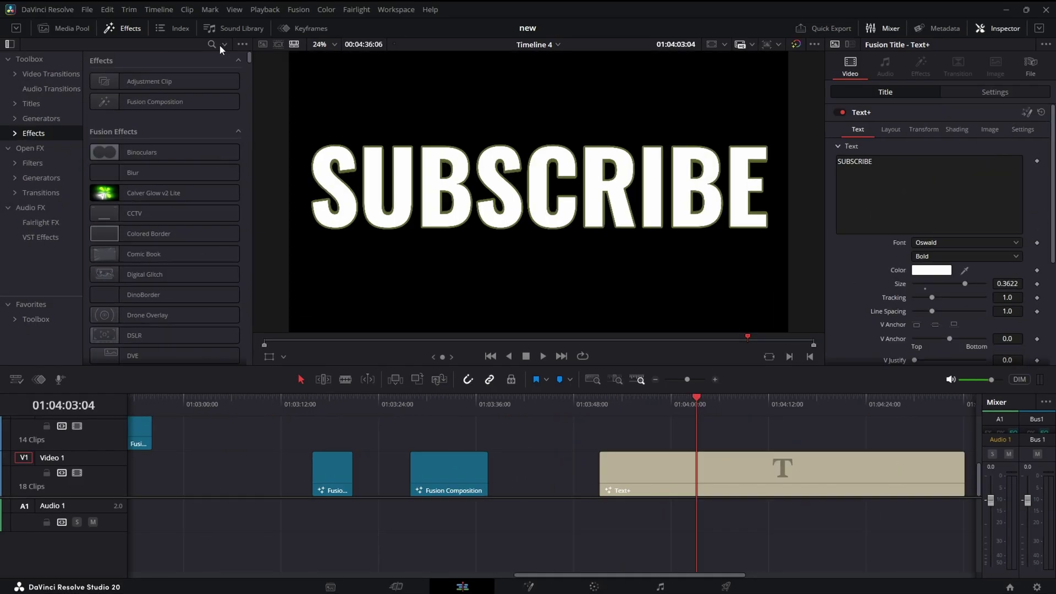
click(212, 45)
text(pop)
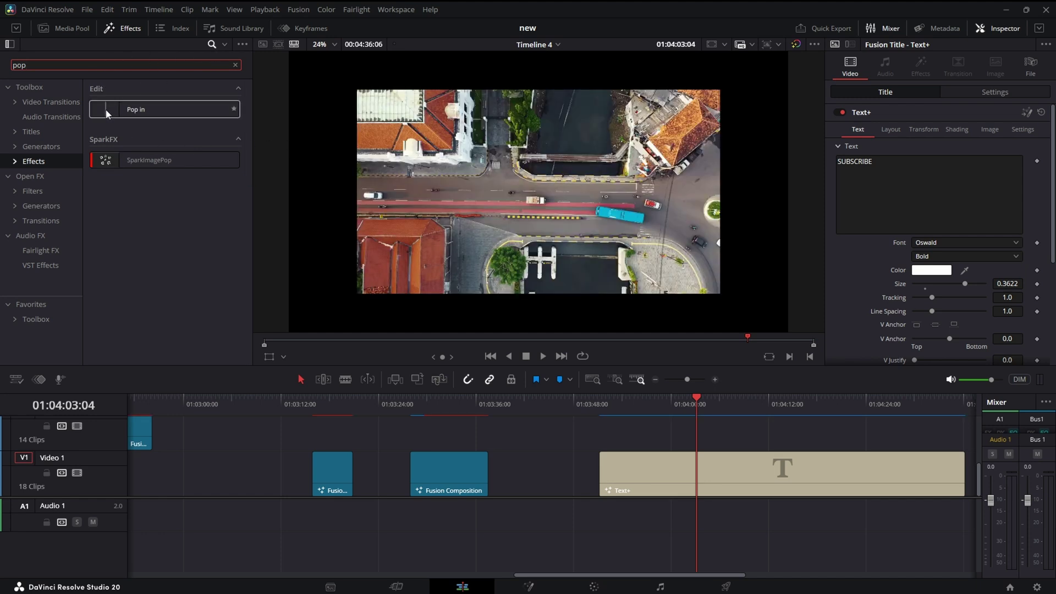
drag(106, 109, 675, 480)
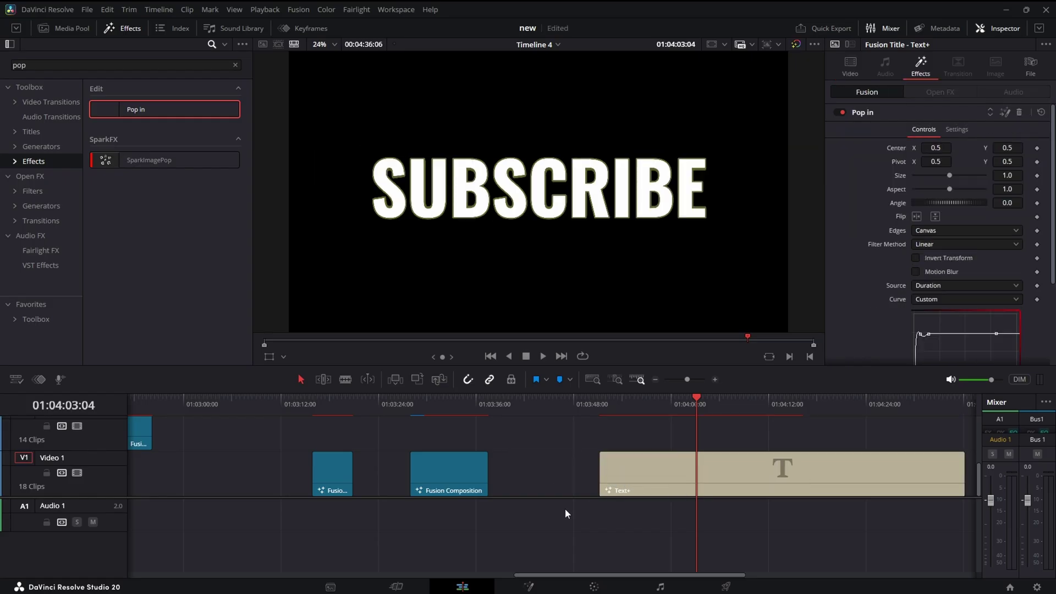
Step: Play the title back from its start, then again from near its end
click(602, 398)
key(space)
drag(687, 381, 685, 381)
click(750, 409)
key(space)
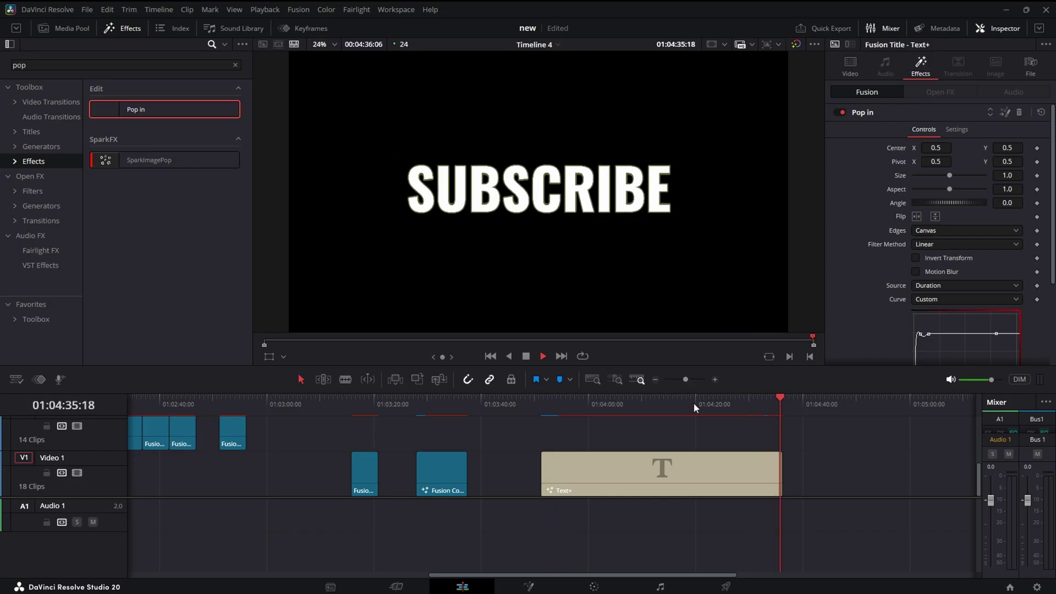
Step: Turn on Motion Blur in the Pop in effect's Inspector controls and preview the pop
click(601, 402)
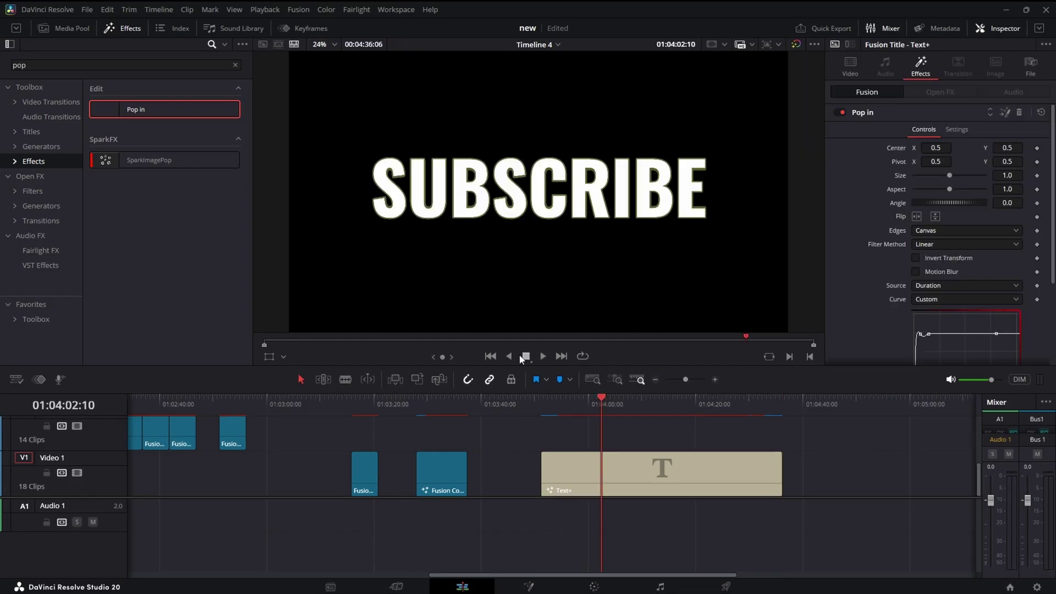
click(914, 72)
scroll(957, 187, down, 4)
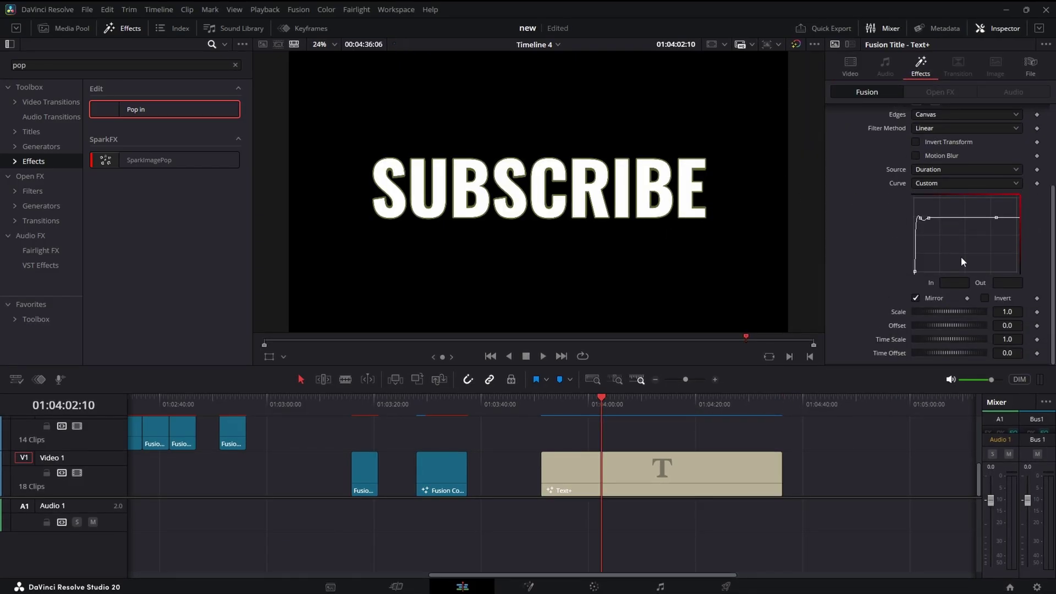
scroll(976, 315, up, 4)
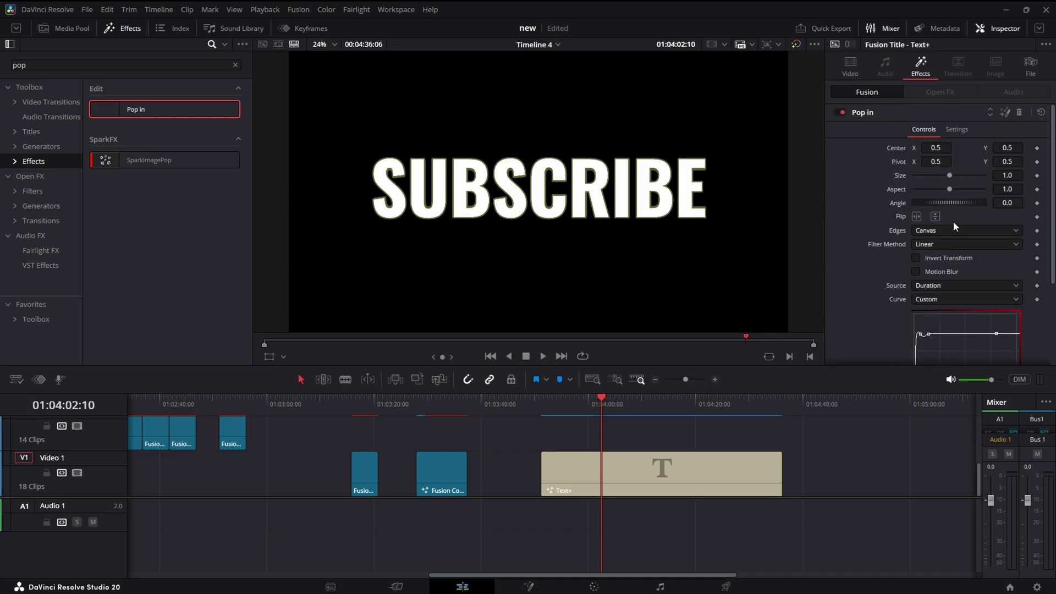
click(916, 271)
scroll(961, 284, down, 1)
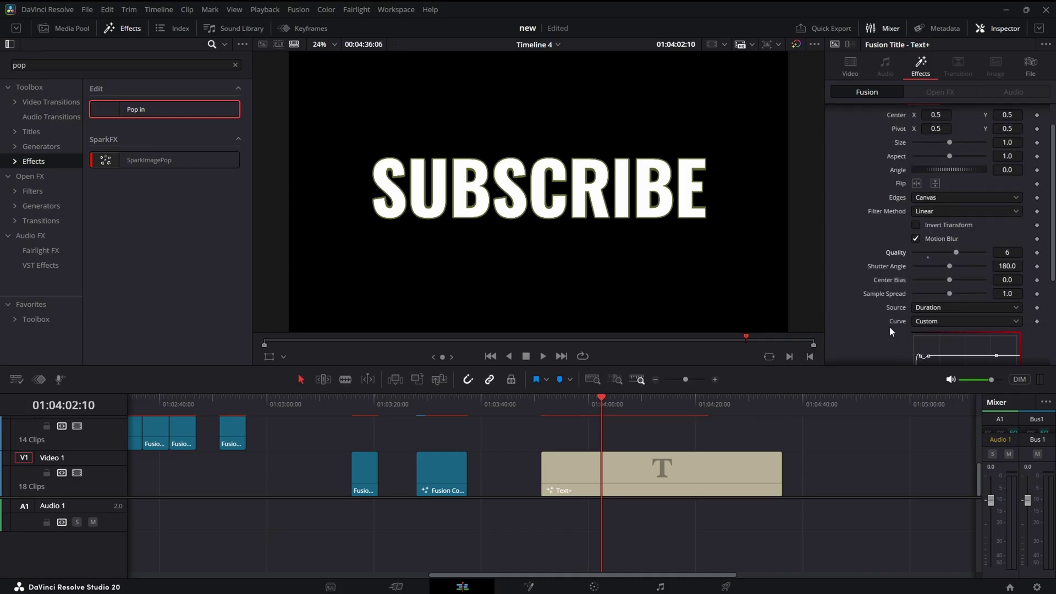
click(541, 406)
key(space)
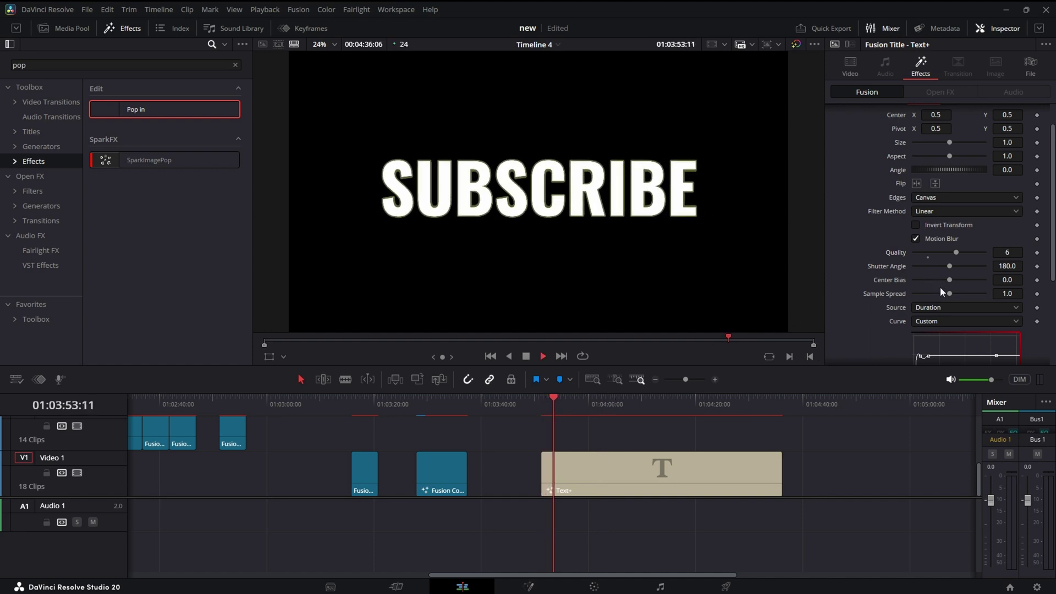
Step: Set the title's Center to 0.48, 0.45, Size to 0.97 and Angle to 2.6
scroll(943, 295, up, 1)
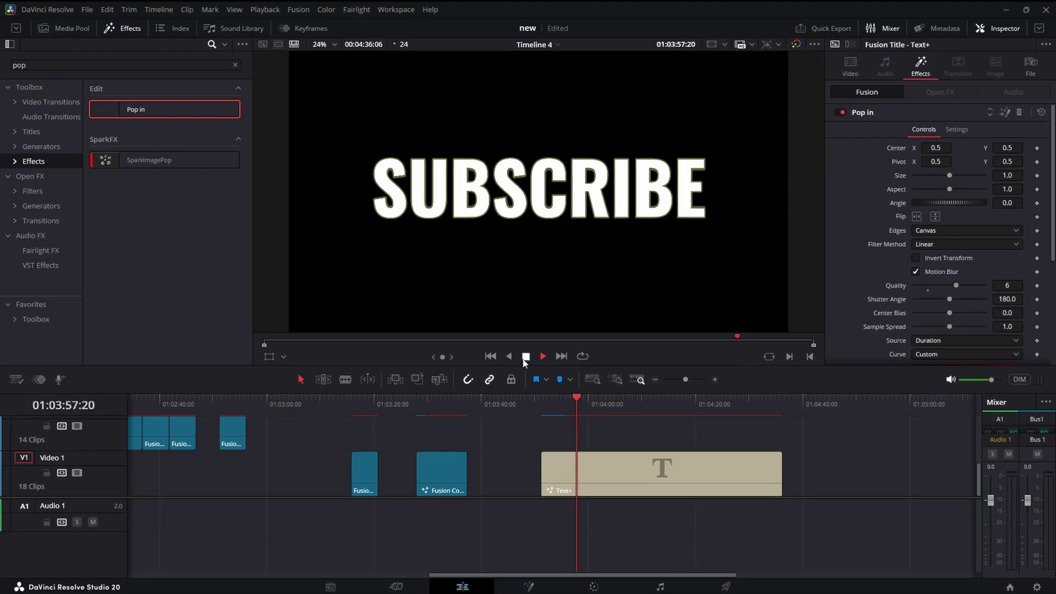
drag(953, 178, 932, 148)
drag(1007, 147, 1001, 147)
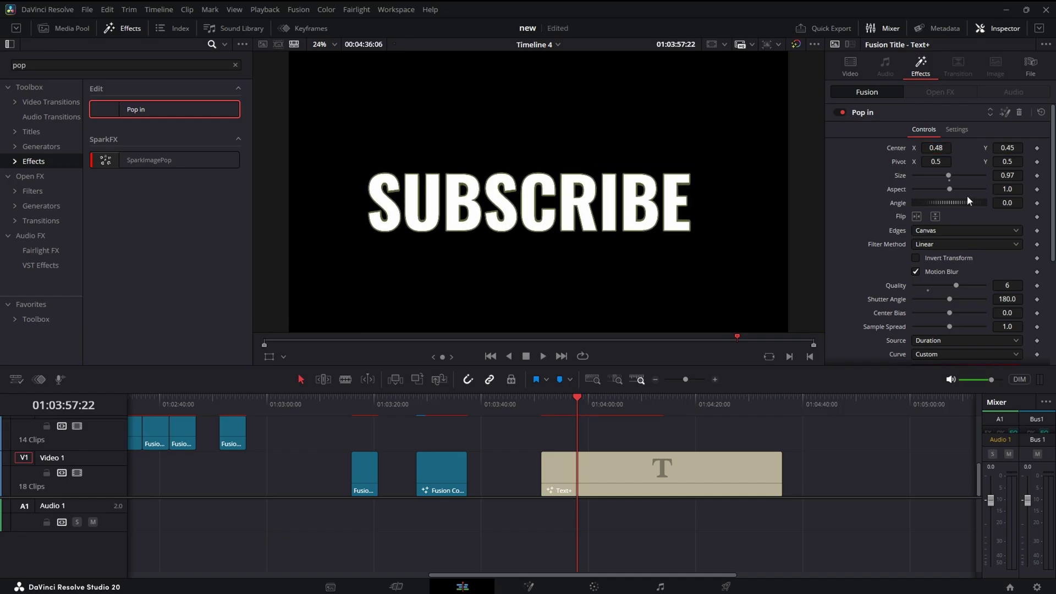
drag(970, 202, 971, 203)
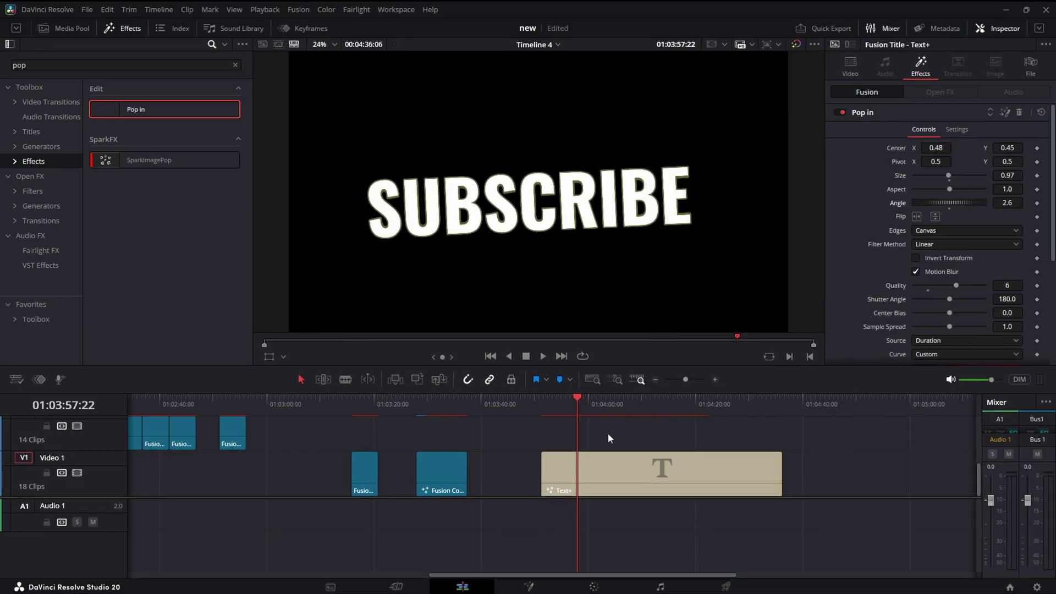
Step: Retime the curve keyframe to In 0.192569, Out 0.726386 and untick Mirror
click(546, 398)
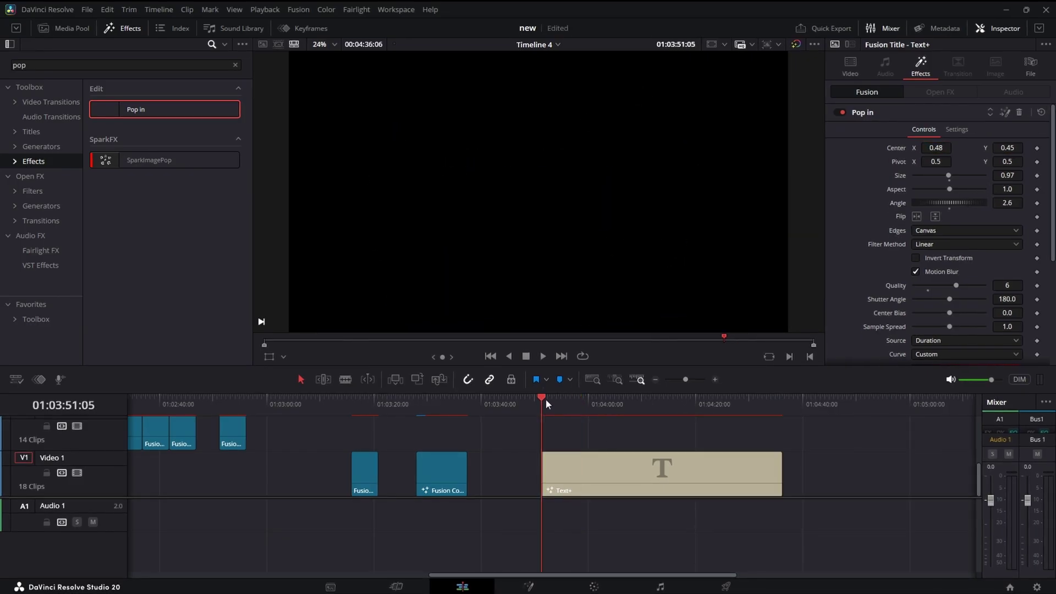
click(532, 357)
scroll(979, 251, down, 5)
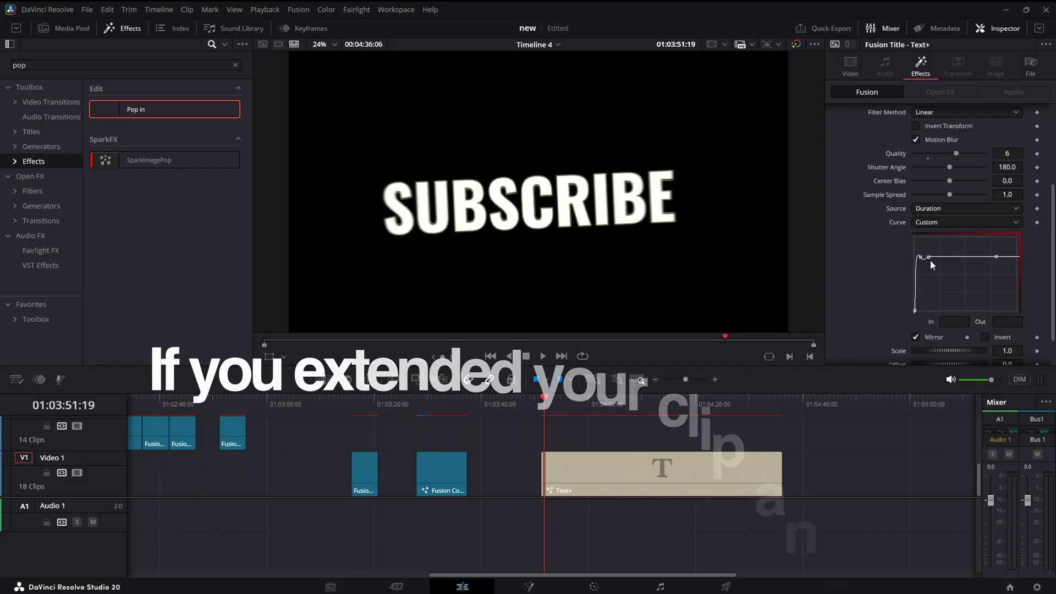
click(929, 258)
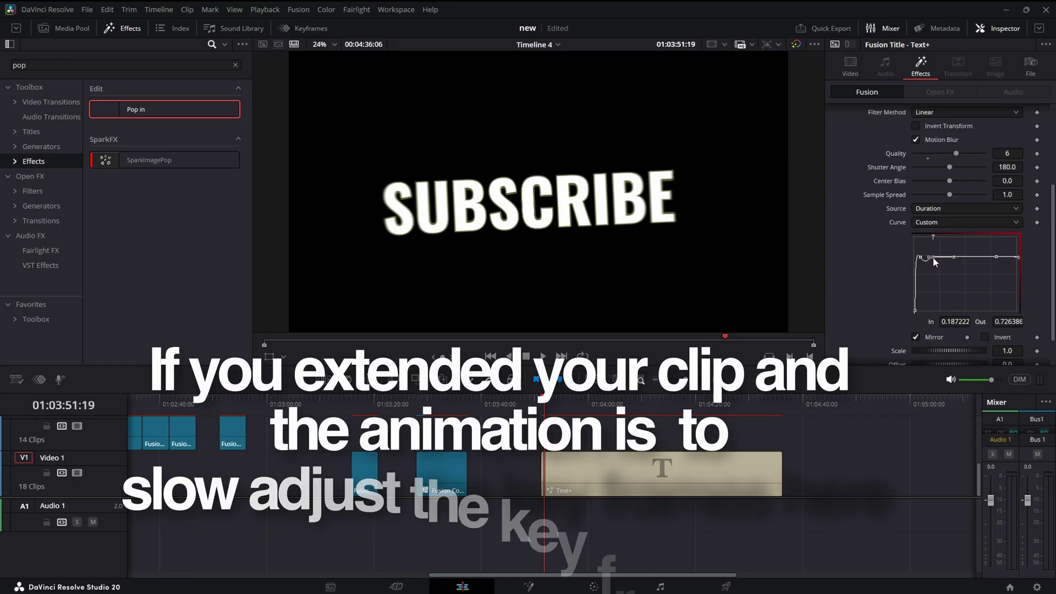
key(slash)
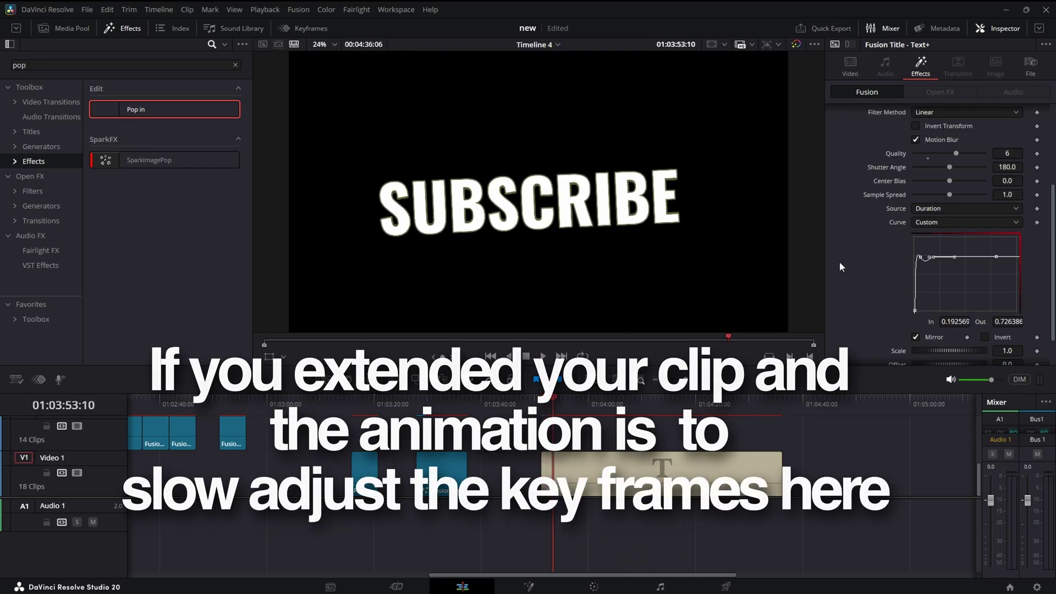
scroll(891, 264, down, 2)
click(916, 298)
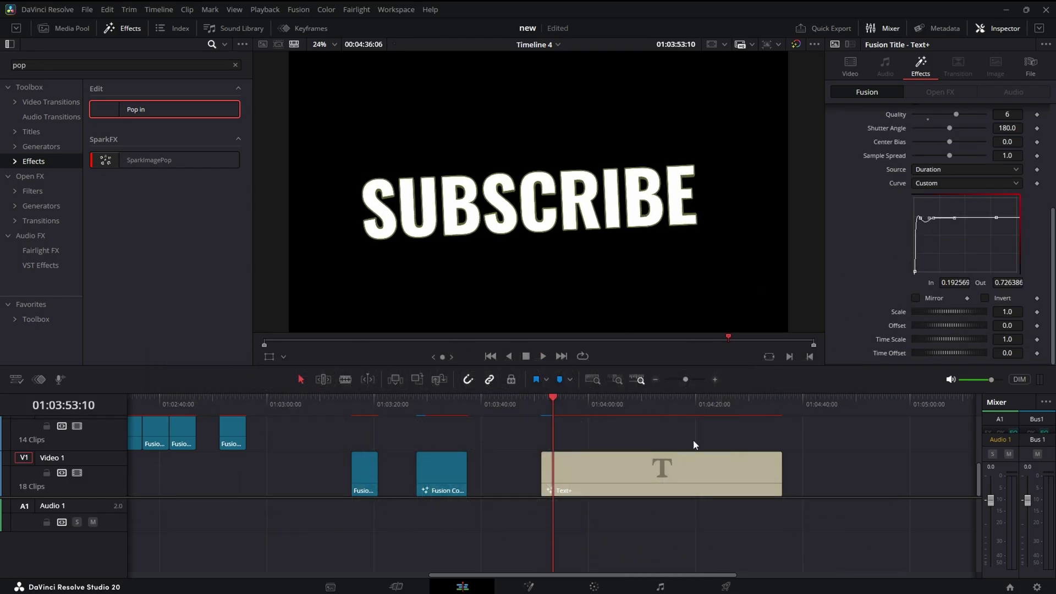
click(764, 406)
key(space)
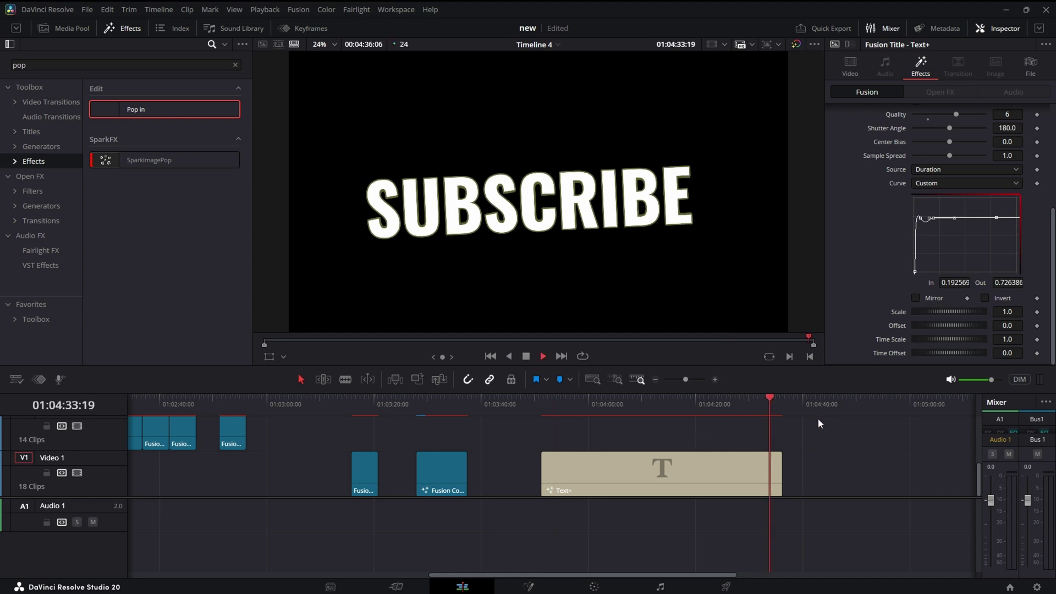